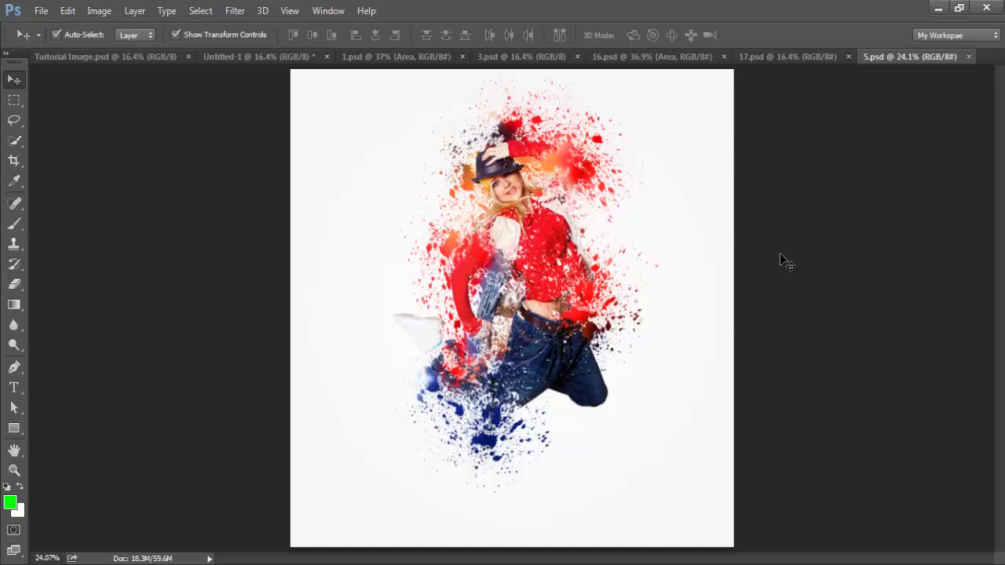
- Close the 5, 17, 16, 3 and guitarist example documents, leaving only the dancer photo
key("ctrl+w")
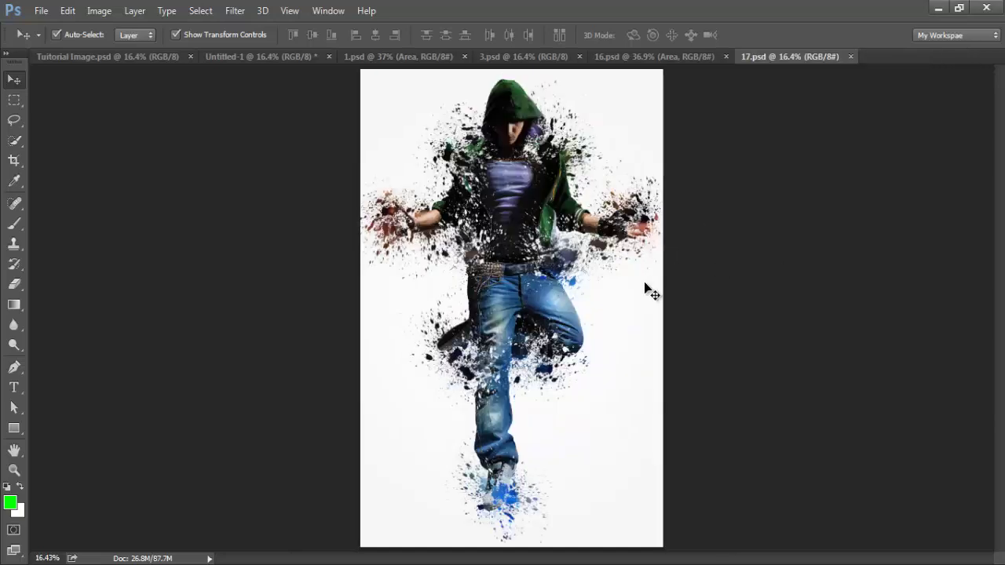
key("ctrl+w")
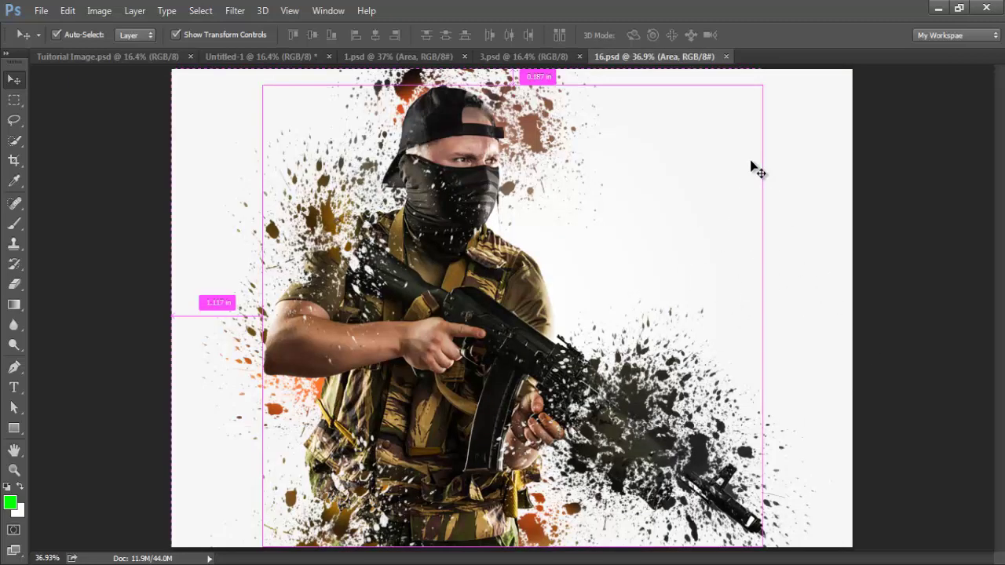
key("ctrl+w")
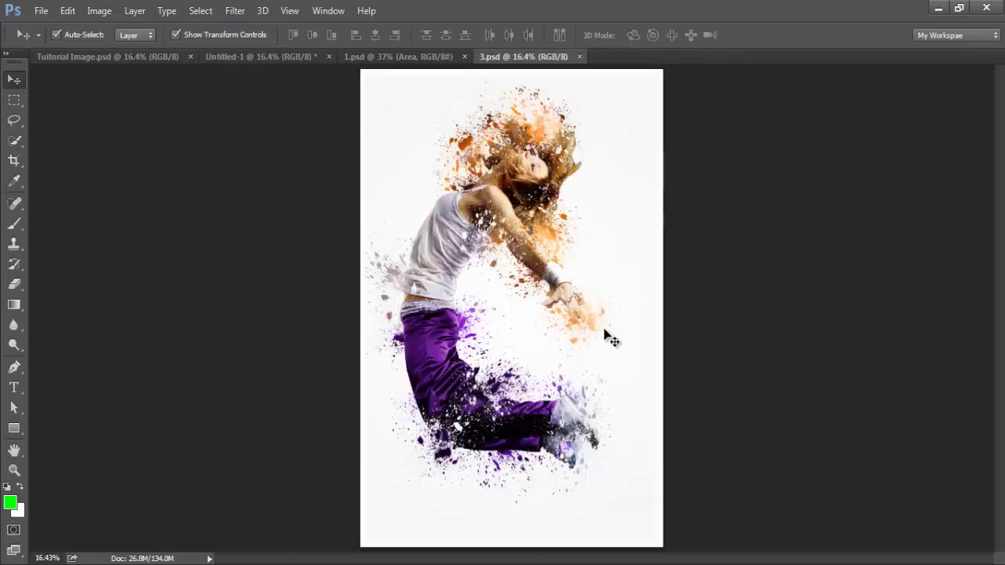
key("ctrl+w")
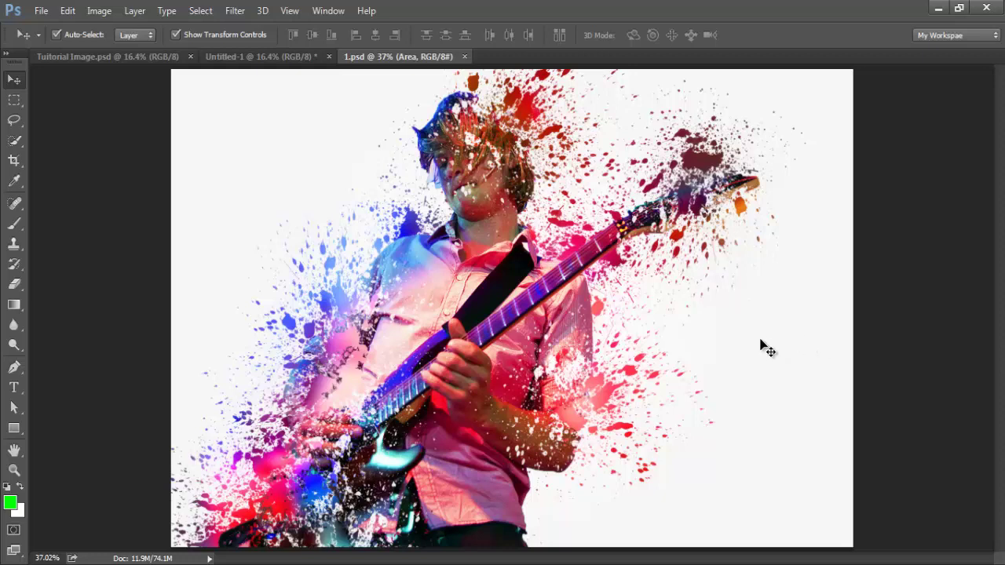
left_click_drag(569, 182, 561, 182)
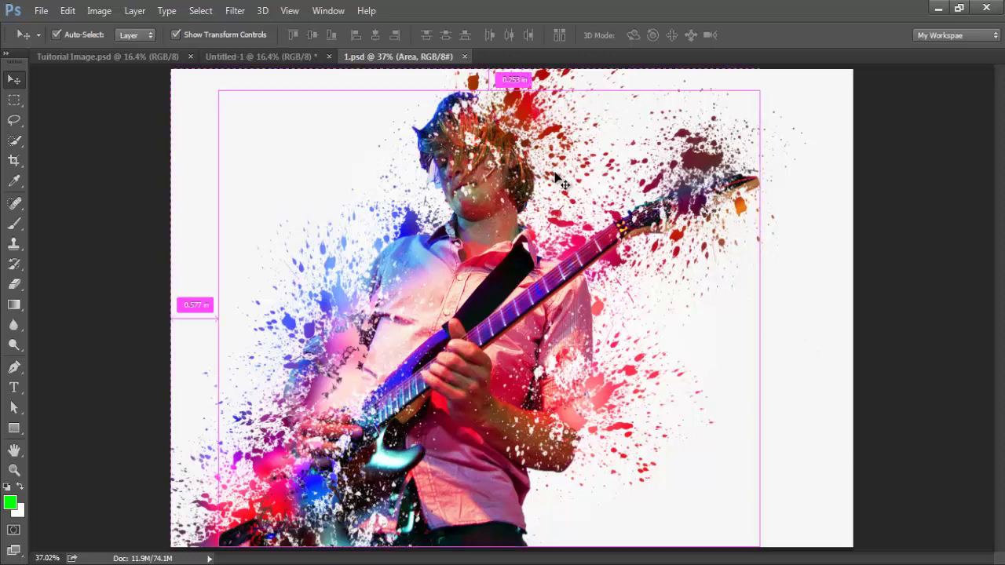
key("ctrl+w")
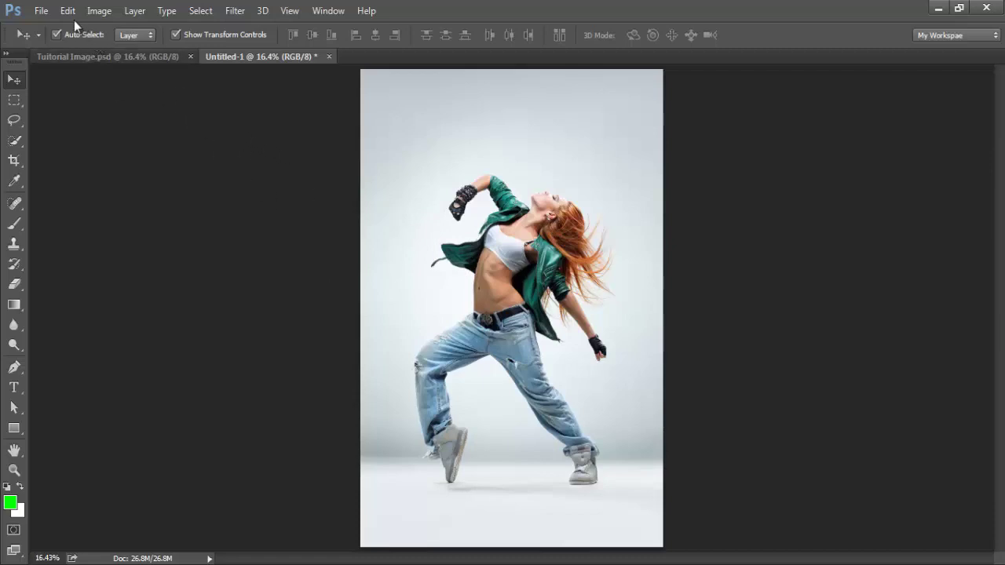
left_click(97, 17)
mouse_move(106, 28)
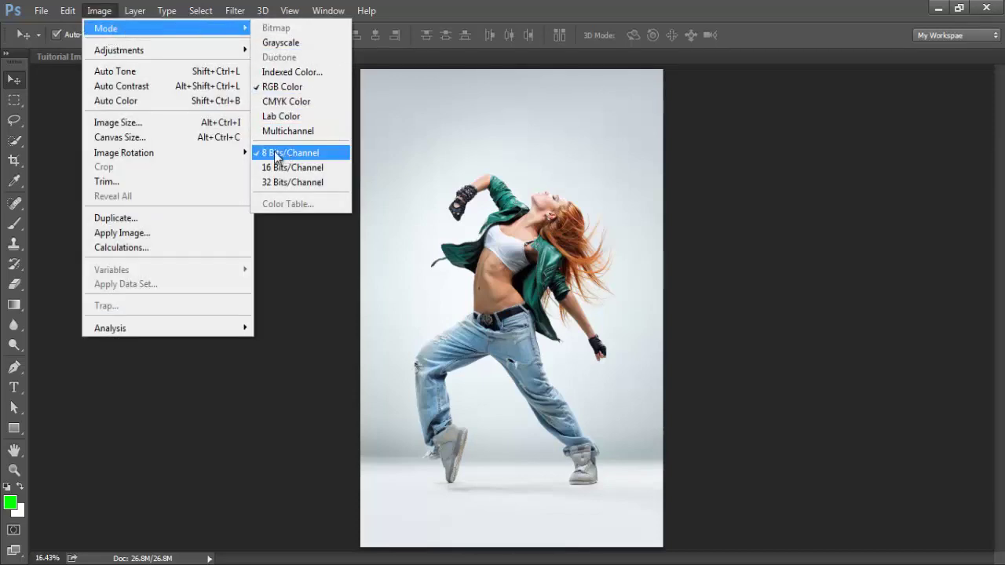
left_click(310, 249)
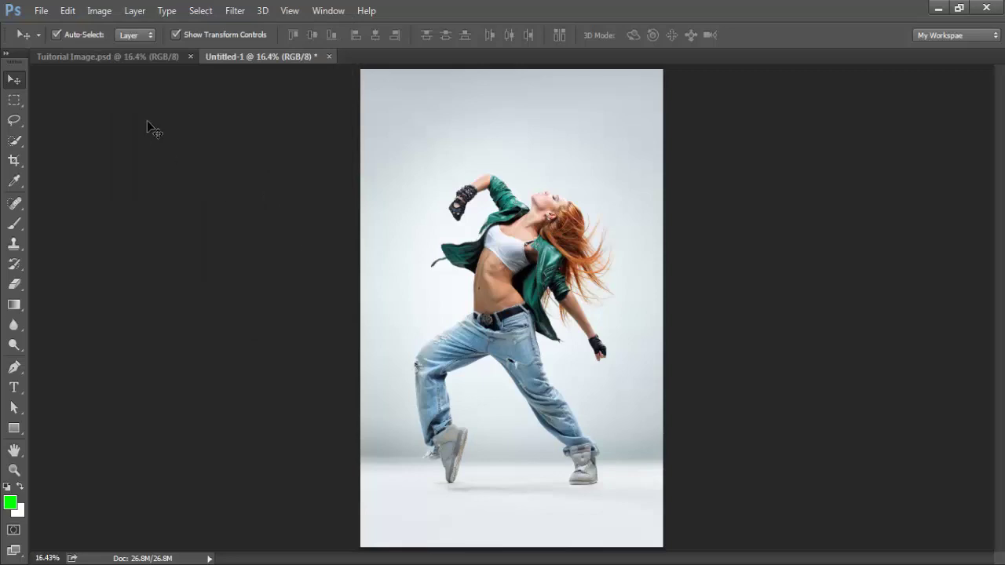
- Load Brush.abr into the brush presets through the Preset Manager
left_click(69, 14)
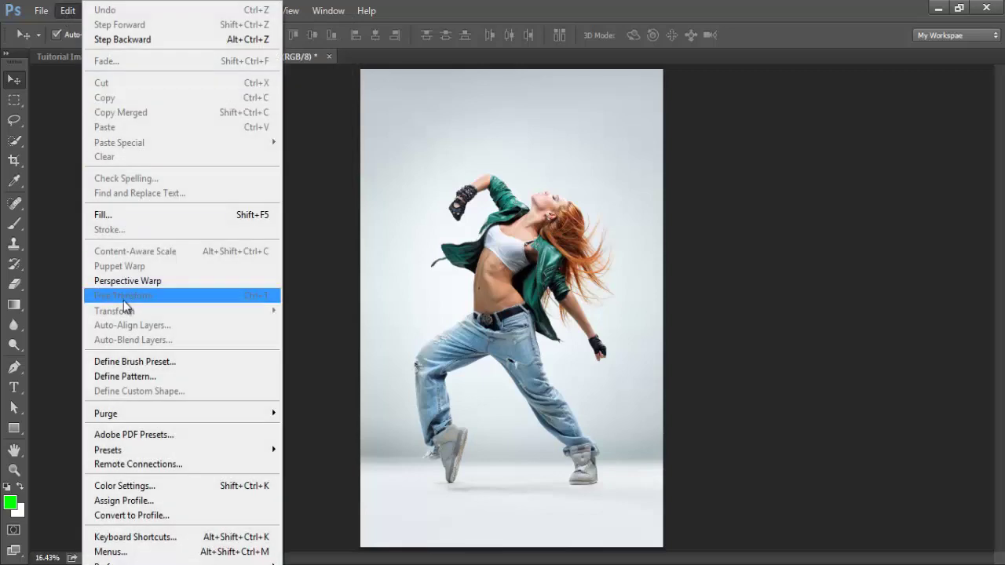
mouse_move(109, 449)
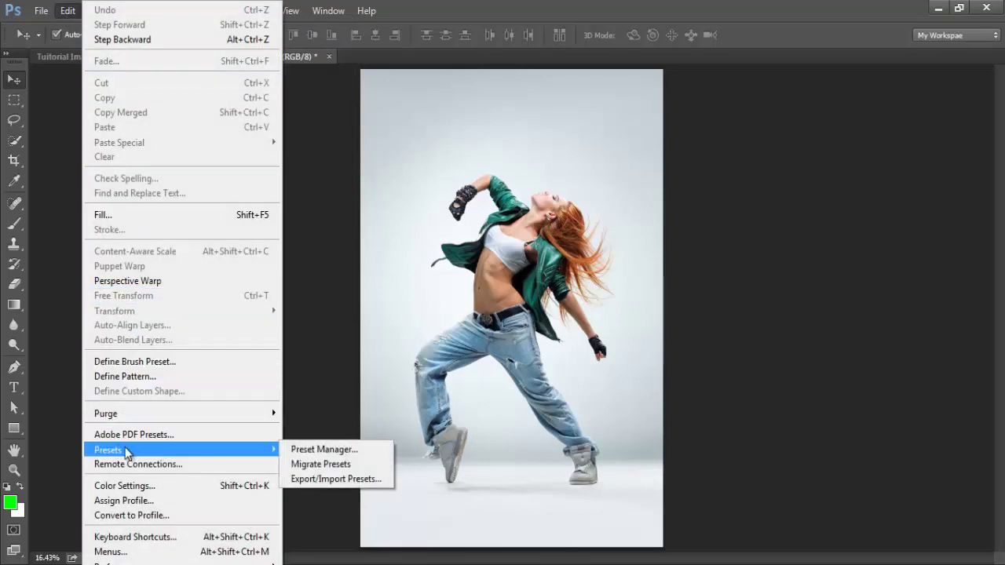
left_click(315, 451)
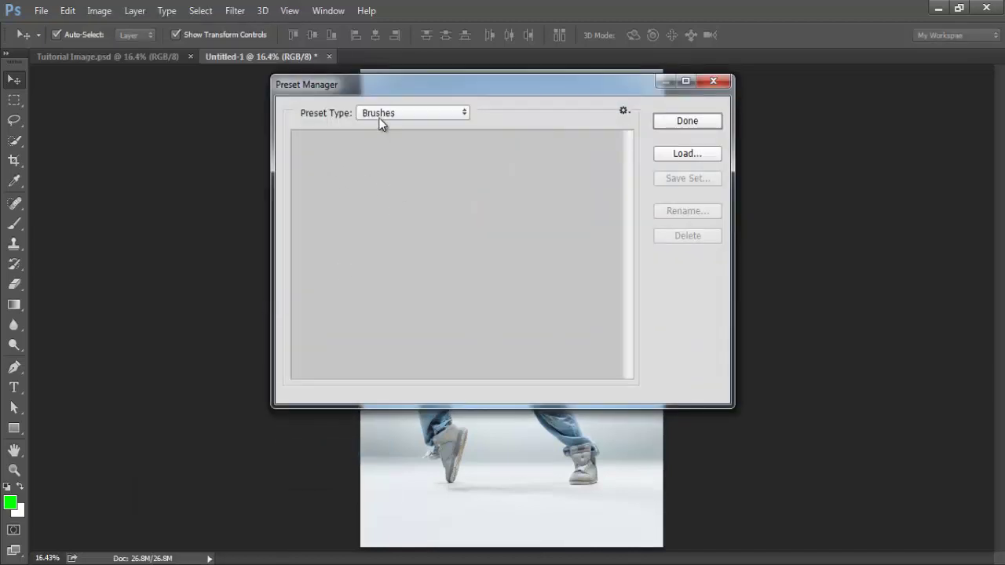
left_click(379, 116)
left_click(686, 155)
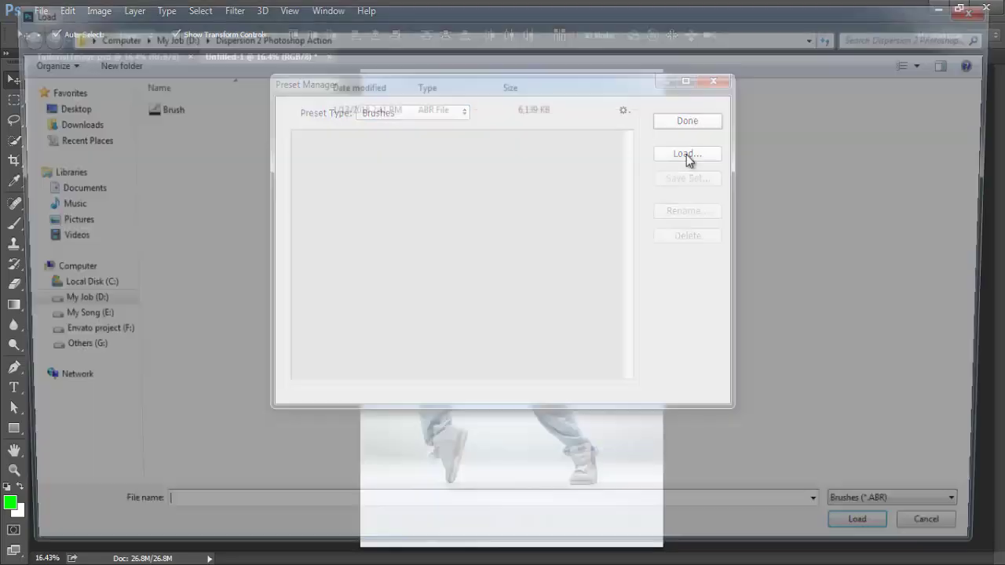
left_click(184, 108)
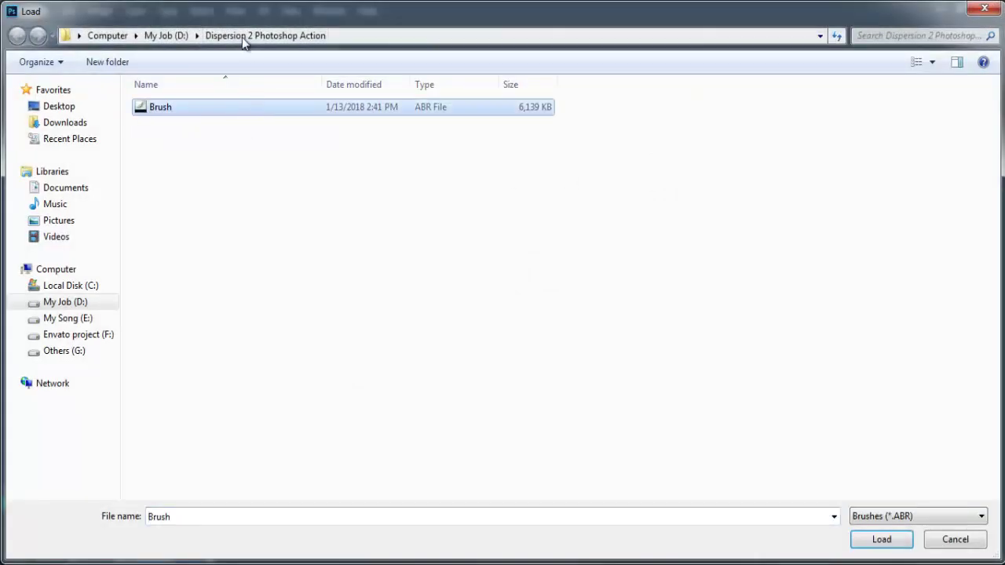
left_click(864, 540)
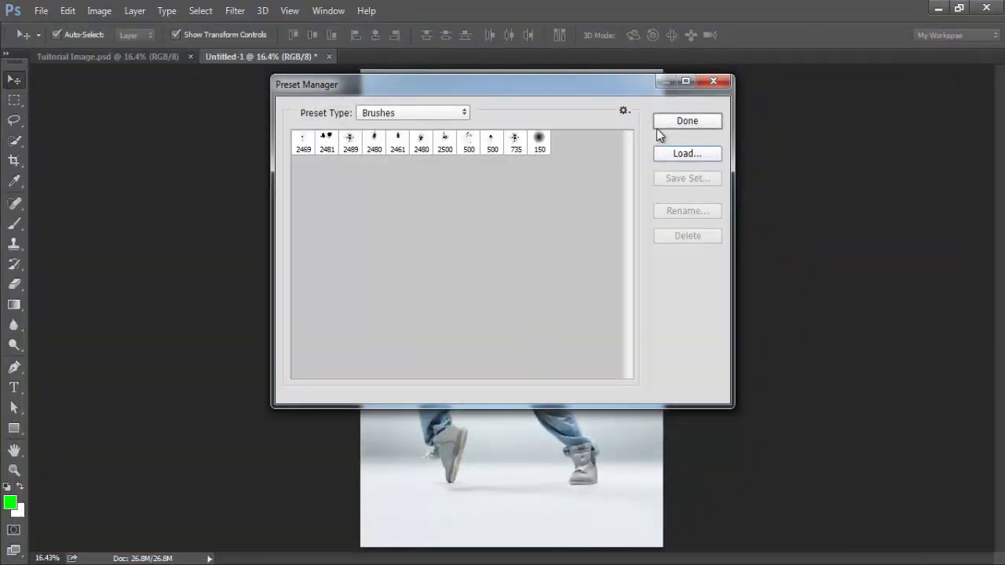
left_click(688, 122)
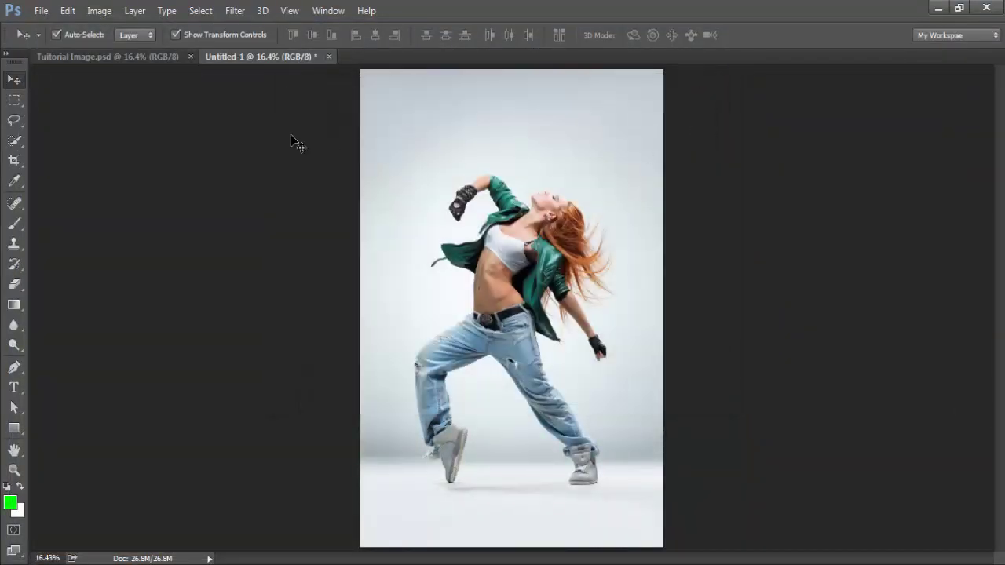
- Load Dispersion 2 Photoshop Action.atn into the Actions panel and expand it to select Play
left_click(327, 11)
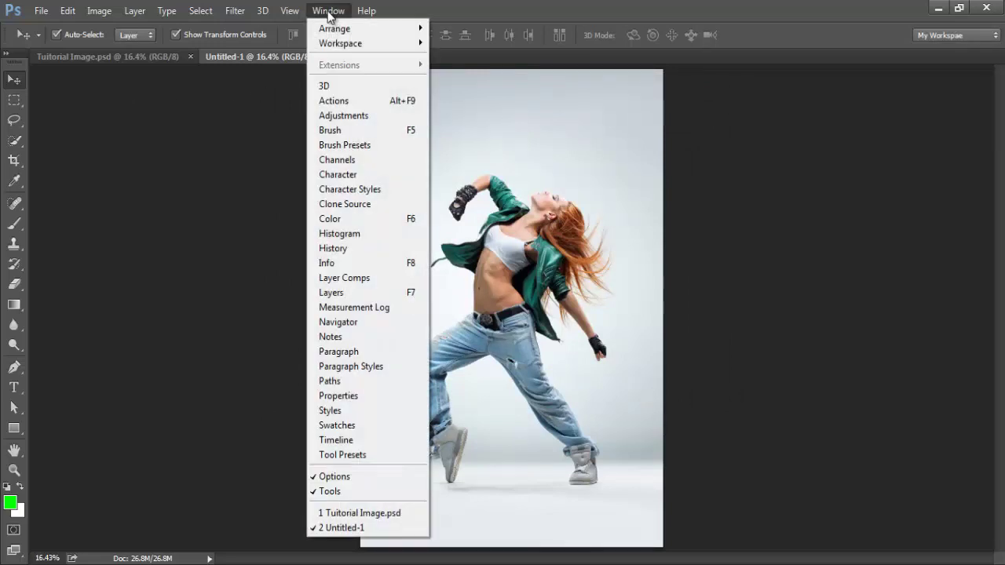
left_click(335, 101)
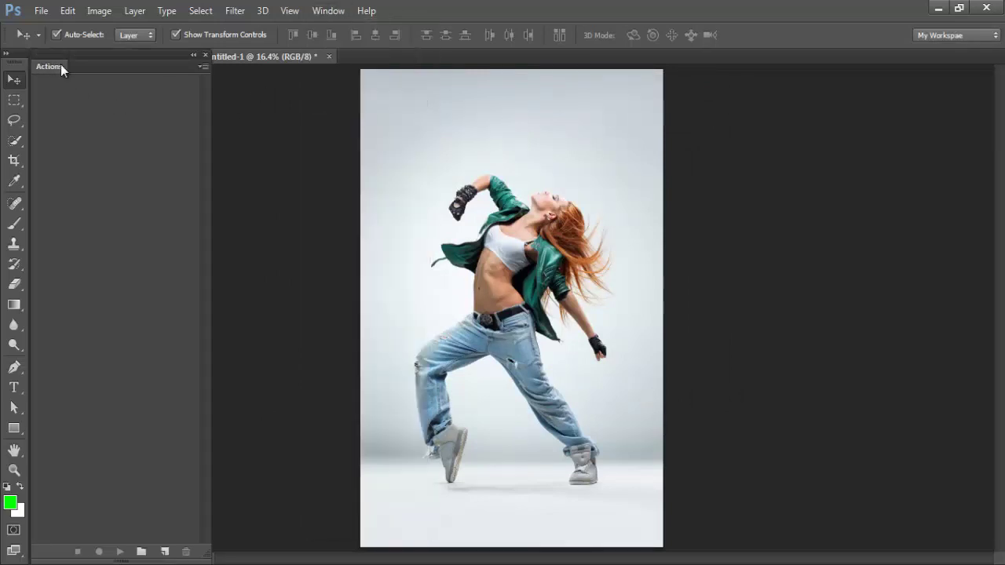
left_click(203, 67)
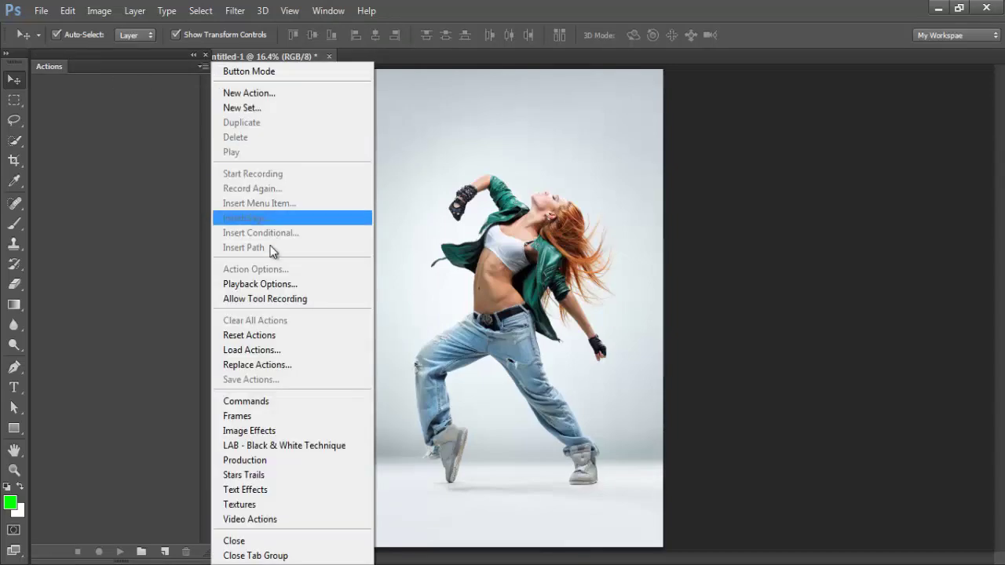
left_click(253, 350)
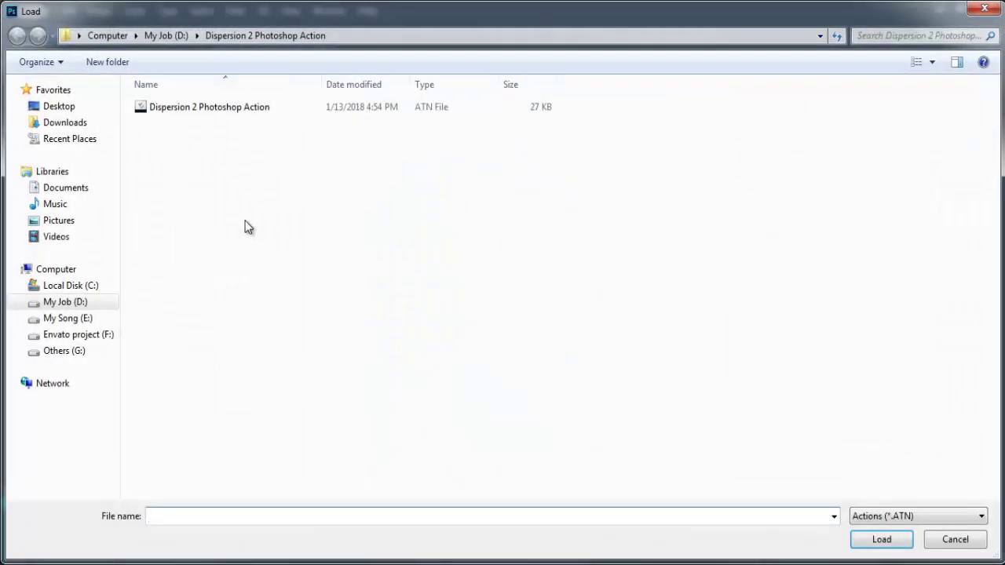
left_click(236, 109)
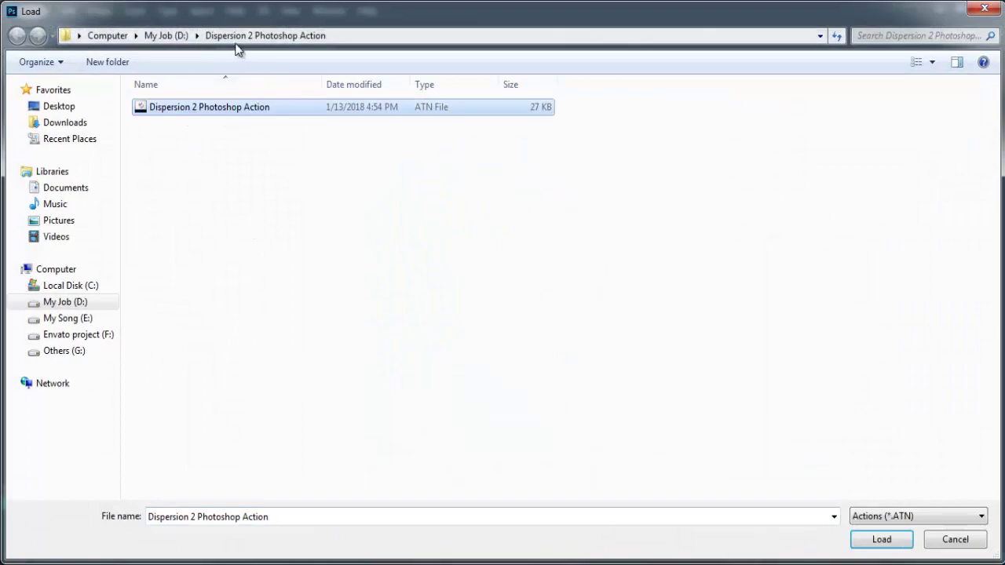
left_click(882, 541)
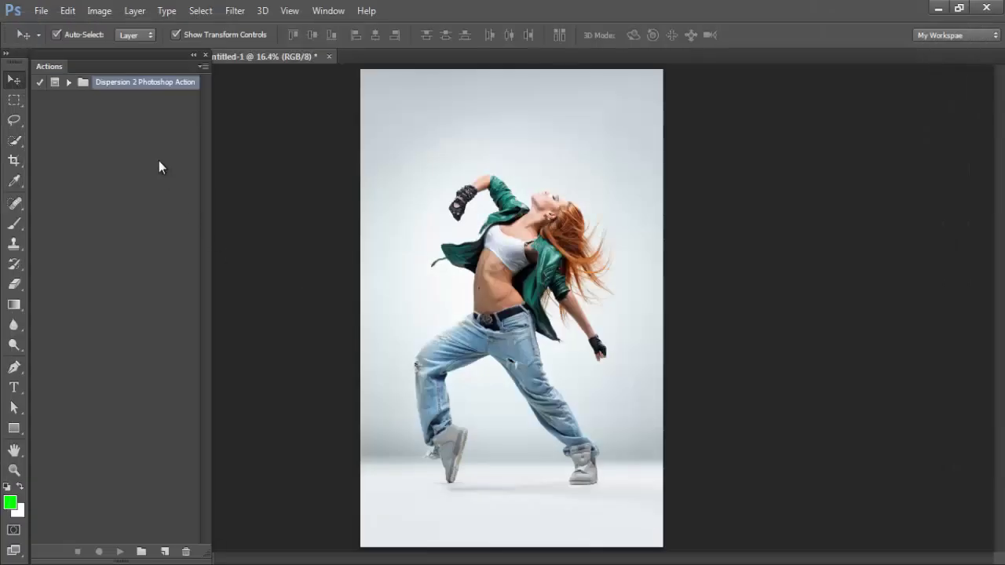
left_click(68, 82)
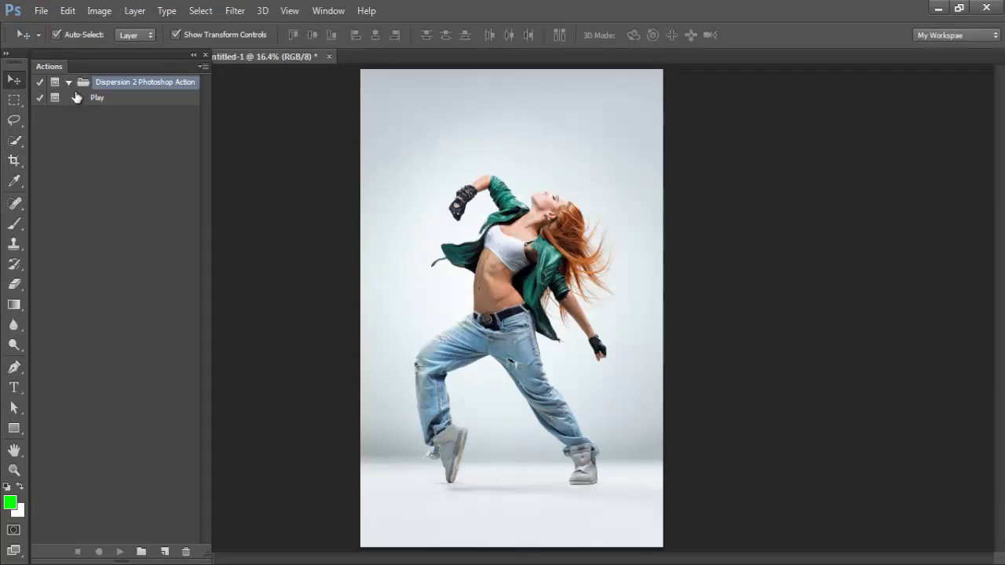
left_click(110, 98)
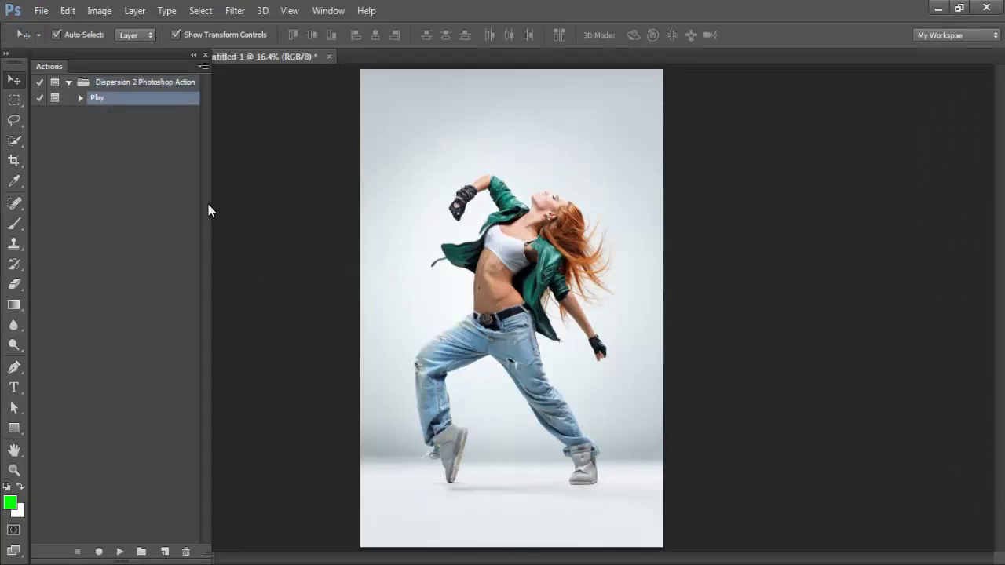
- Add a new empty layer and set up the 150 px soft round brush at 100% opacity
key("F7")
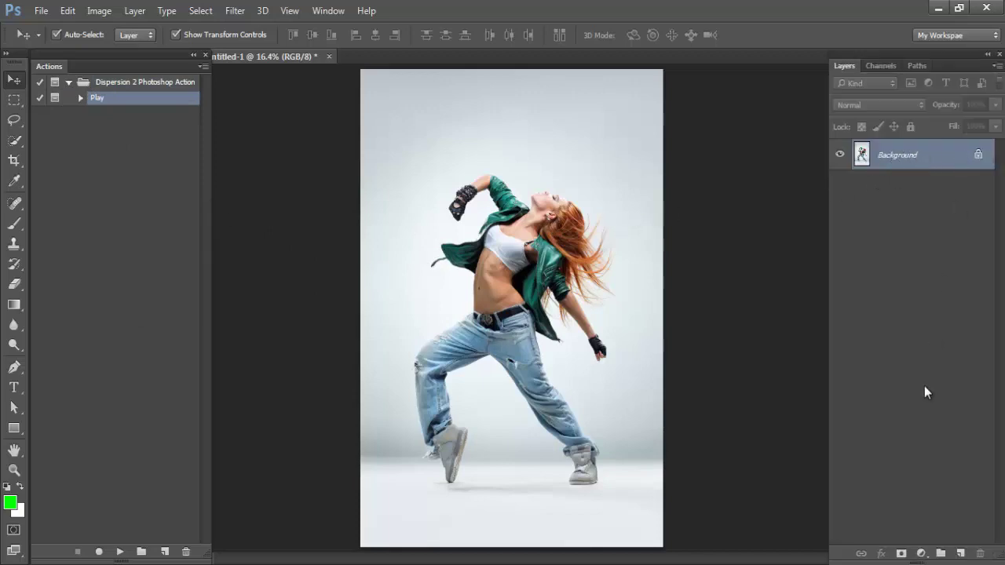
left_click(961, 553)
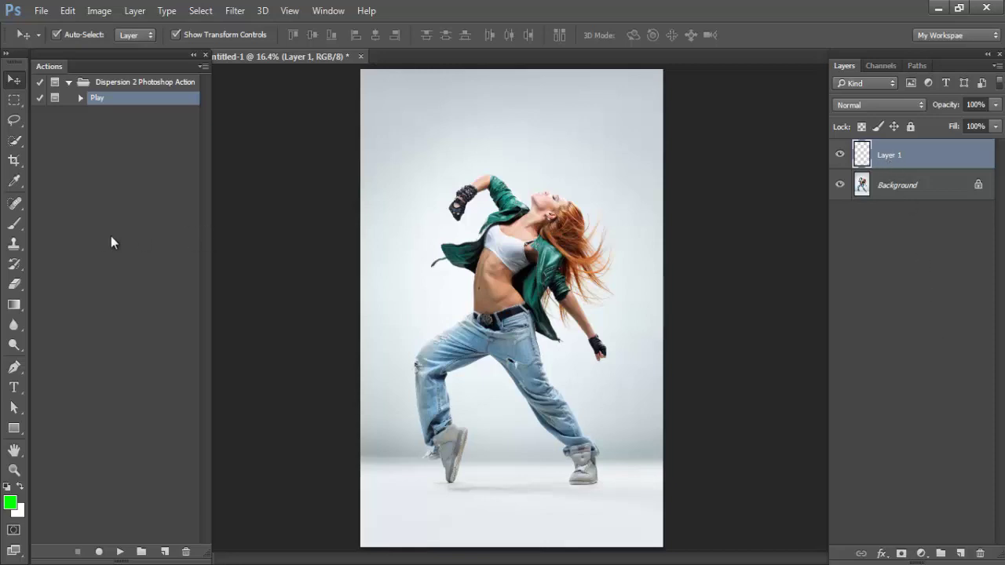
left_click(16, 227)
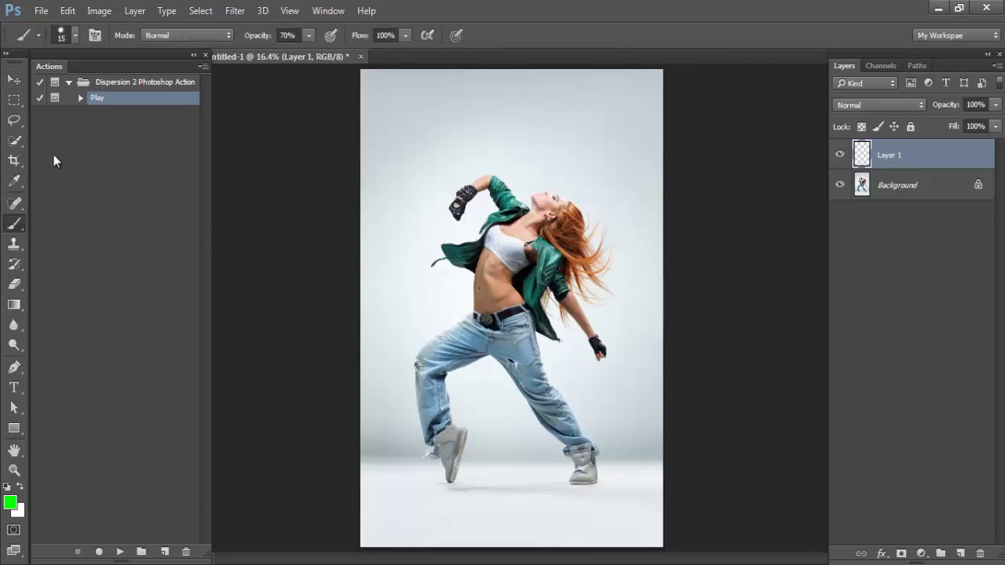
left_click(62, 39)
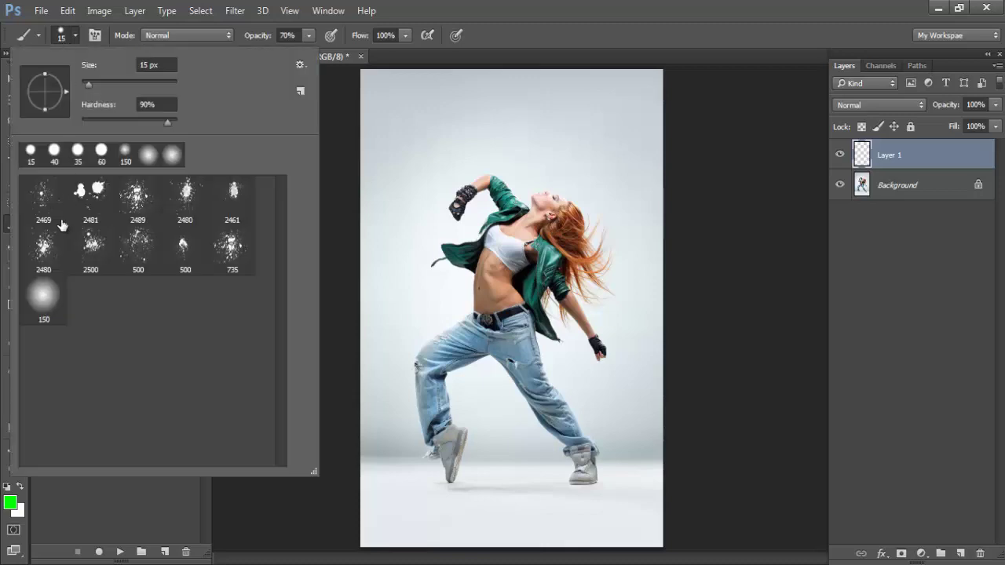
left_click(44, 306)
double_click(44, 306)
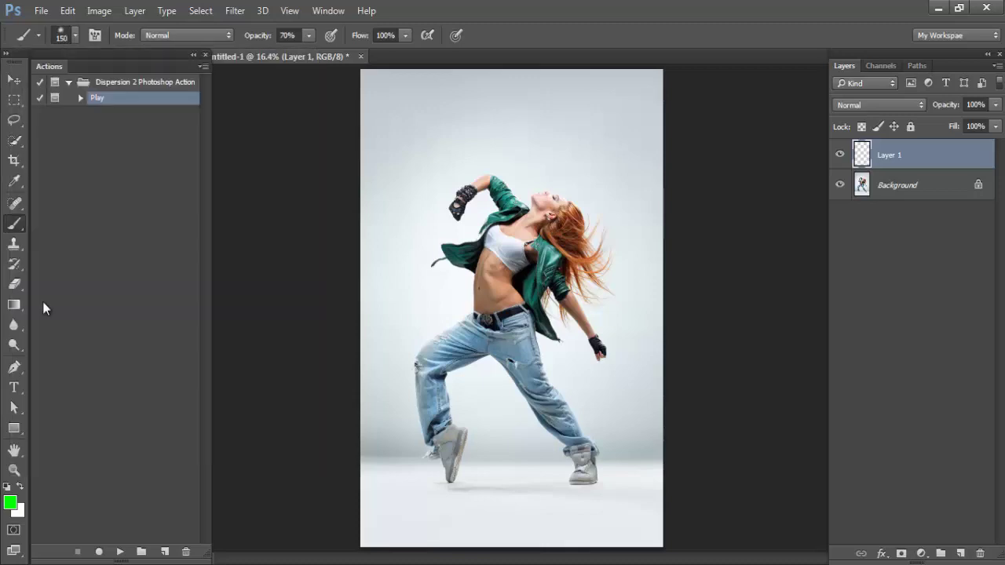
key("0")
- Paint solid green over the dancer's whole figure, including the head, on the new layer
mouse_move(573, 242)
left_mouse_down()
mouse_move(543, 202)
mouse_move(476, 184)
mouse_move(458, 208)
left_mouse_up()
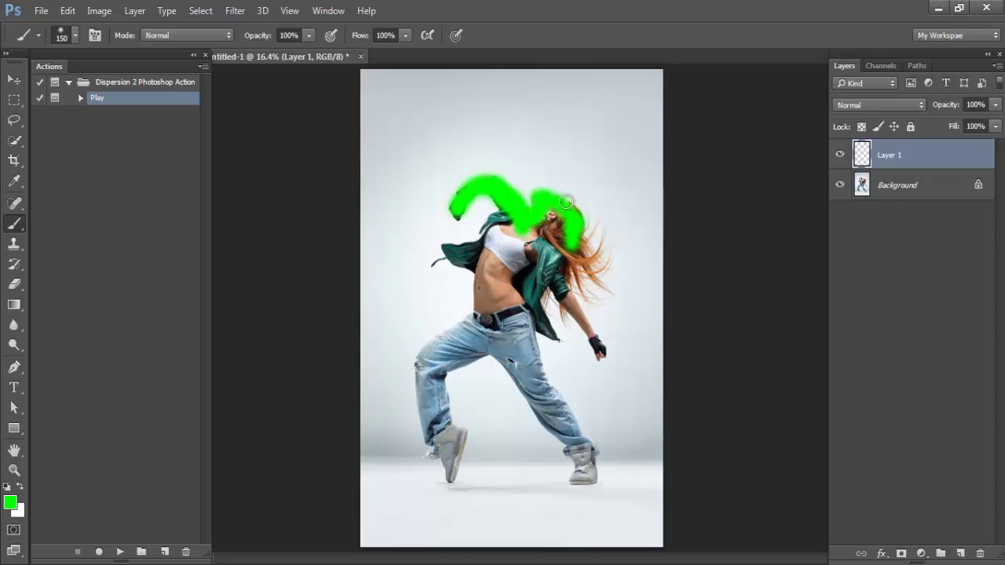
mouse_move(579, 234)
left_mouse_down()
mouse_move(493, 227)
mouse_move(503, 224)
mouse_move(490, 239)
mouse_move(514, 236)
mouse_move(542, 263)
mouse_move(573, 259)
left_mouse_up()
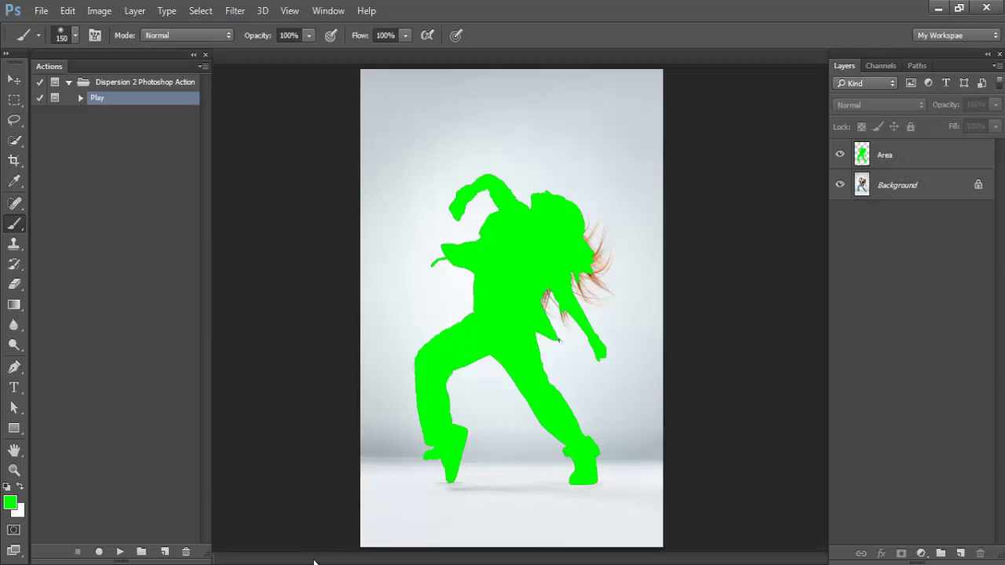
key("ctrl+z")
- With the green Area layer selected, start the Dispersion action and dismiss its focus-area prompt
left_click(14, 79)
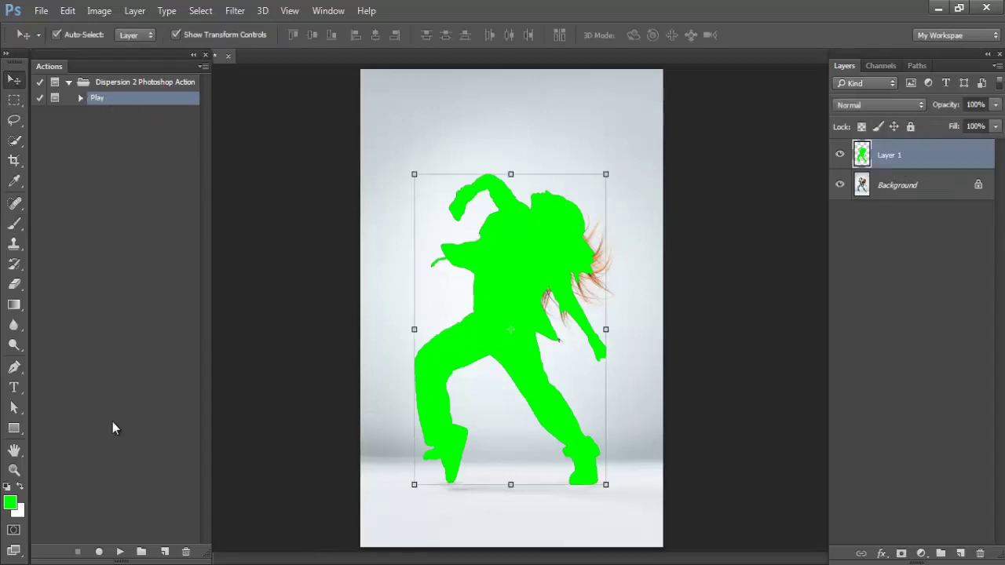
left_click(116, 552)
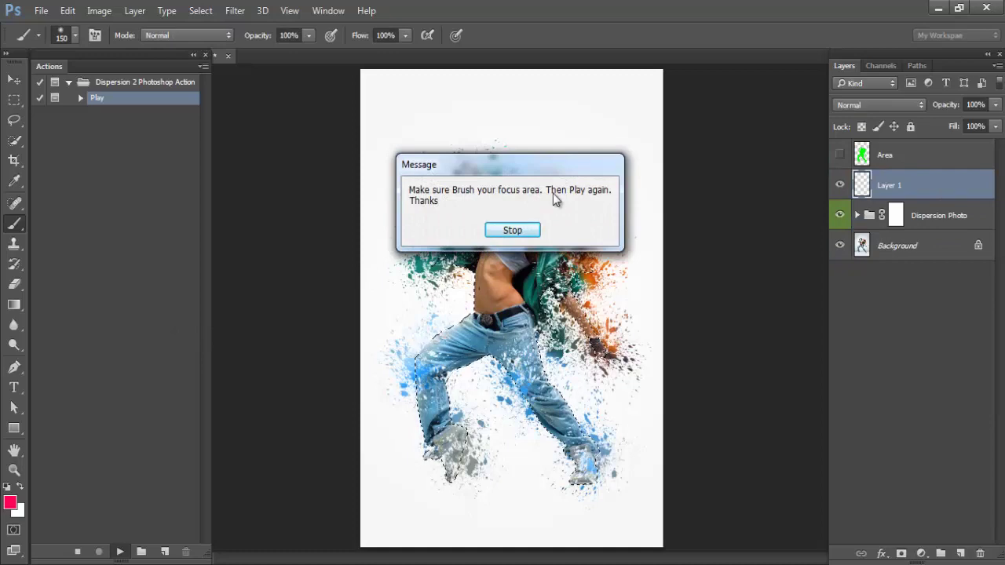
left_click(518, 232)
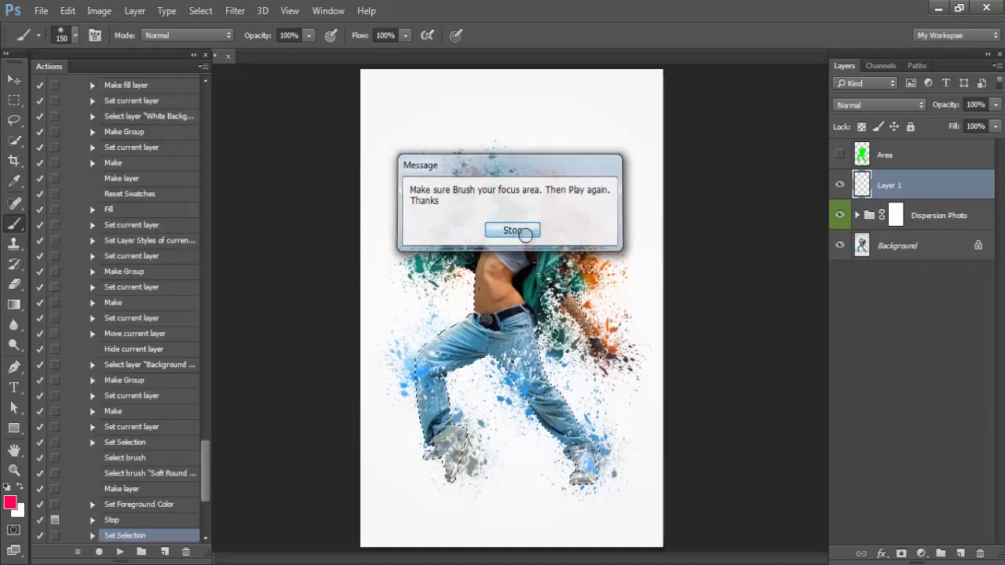
- Brush the Focus Image area over the dancer's head and resume the action to finish
scroll(548, 220, "up", 1)
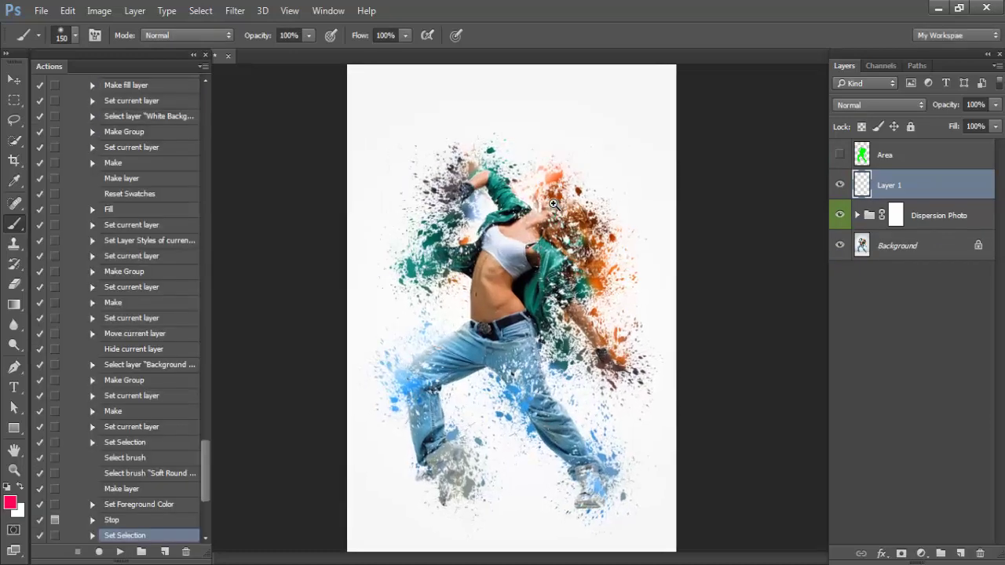
scroll(549, 212, "up", 2)
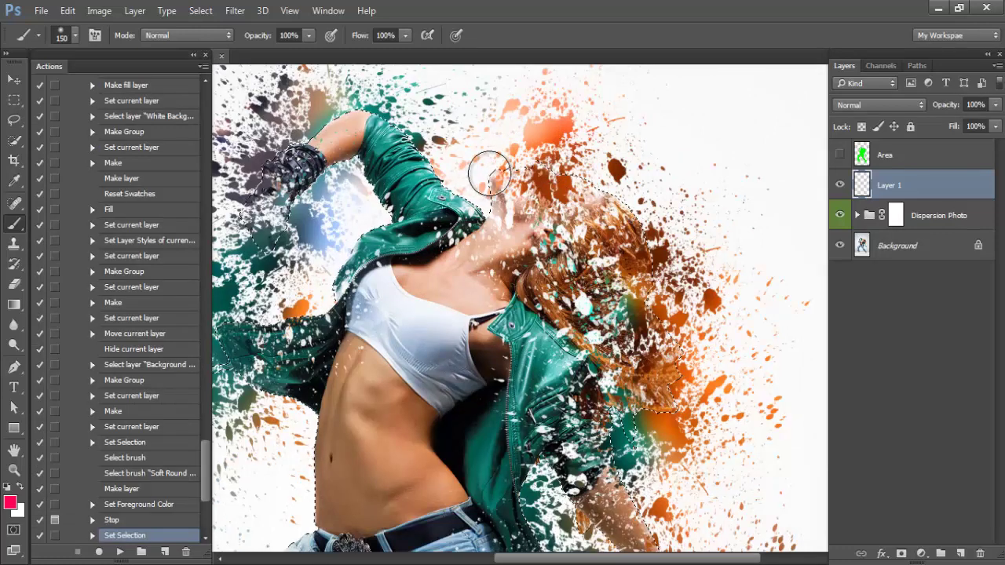
mouse_move(502, 179)
left_mouse_down()
mouse_move(605, 188)
mouse_move(492, 179)
mouse_move(620, 211)
left_mouse_up()
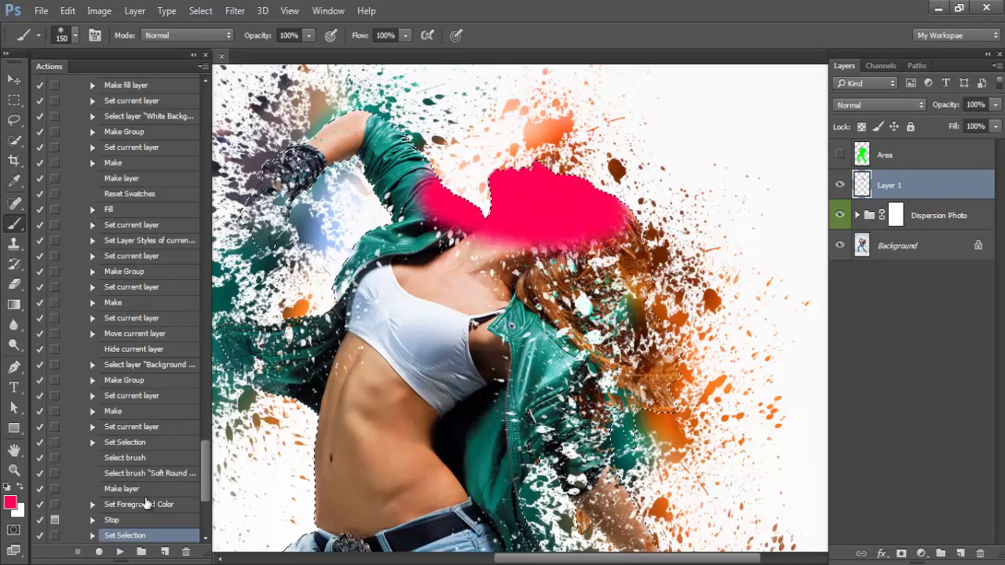
left_click(122, 550)
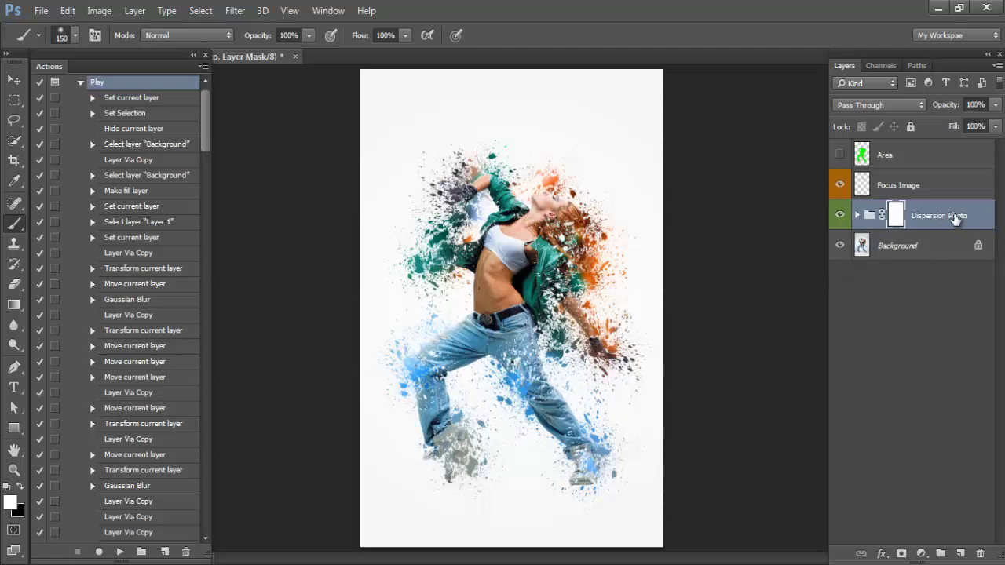
- Expand Dispersion Photo, turn on the Border group, and open White Border's Layer Style
left_click(891, 218)
left_click(858, 215)
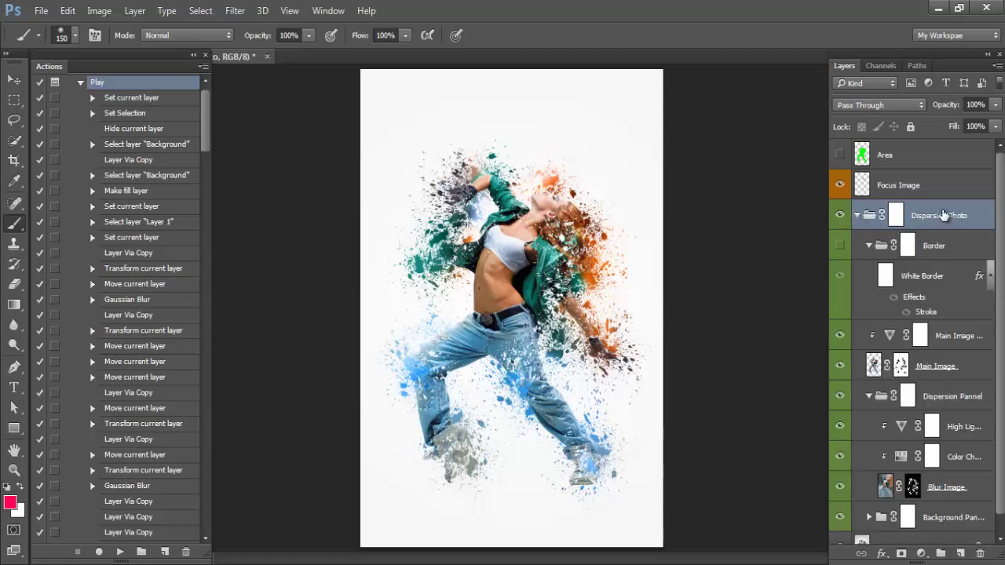
left_click(840, 247)
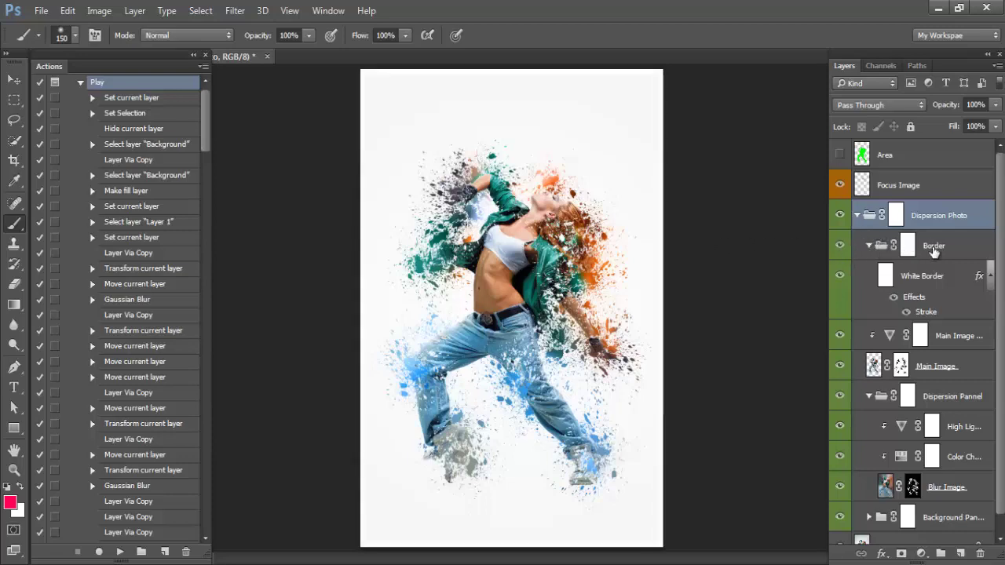
left_click(913, 280)
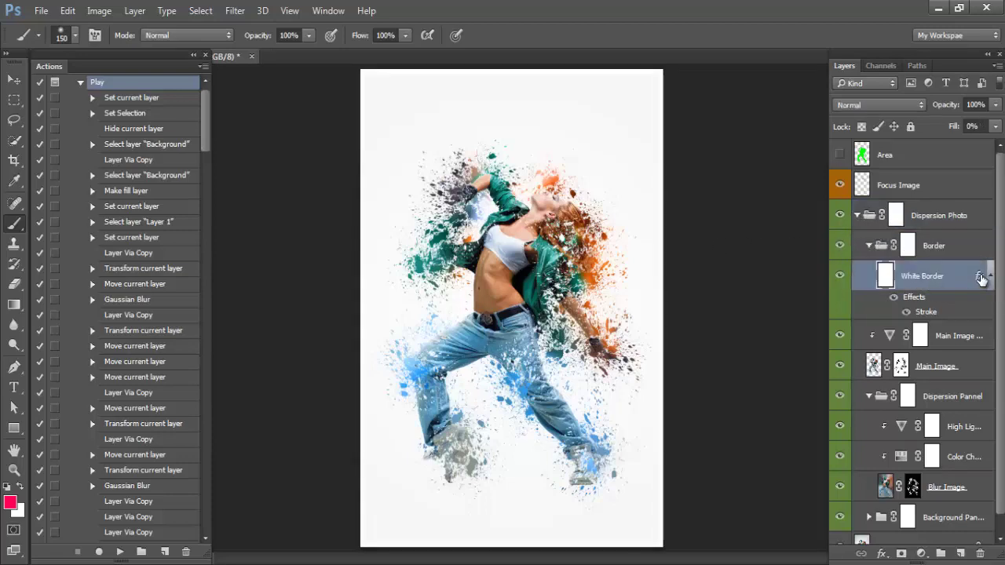
double_click(979, 275)
- Set the White Border's 35 px inside Stroke colour to pale grey and apply it
left_click_drag(406, 71, 429, 139)
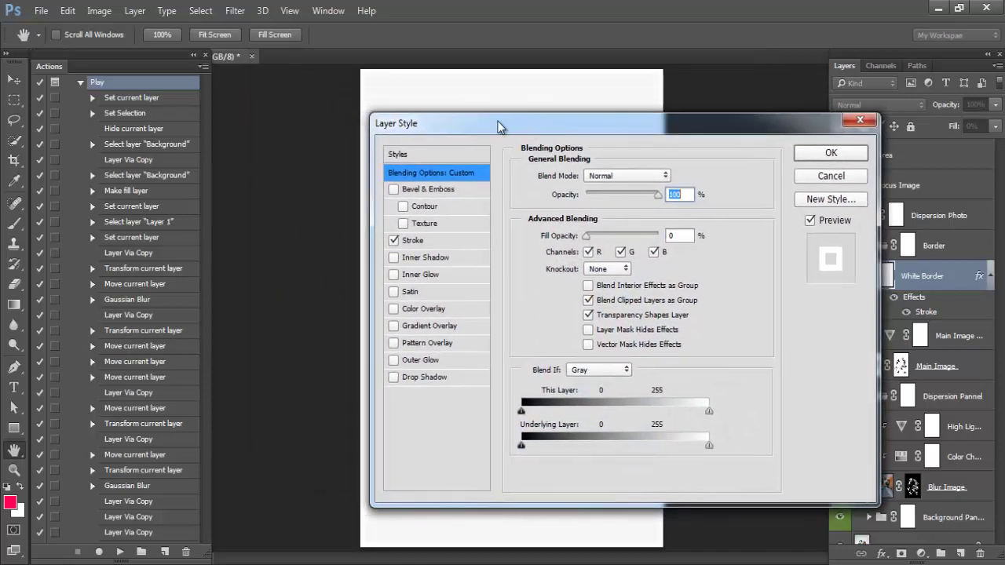
left_click(312, 251)
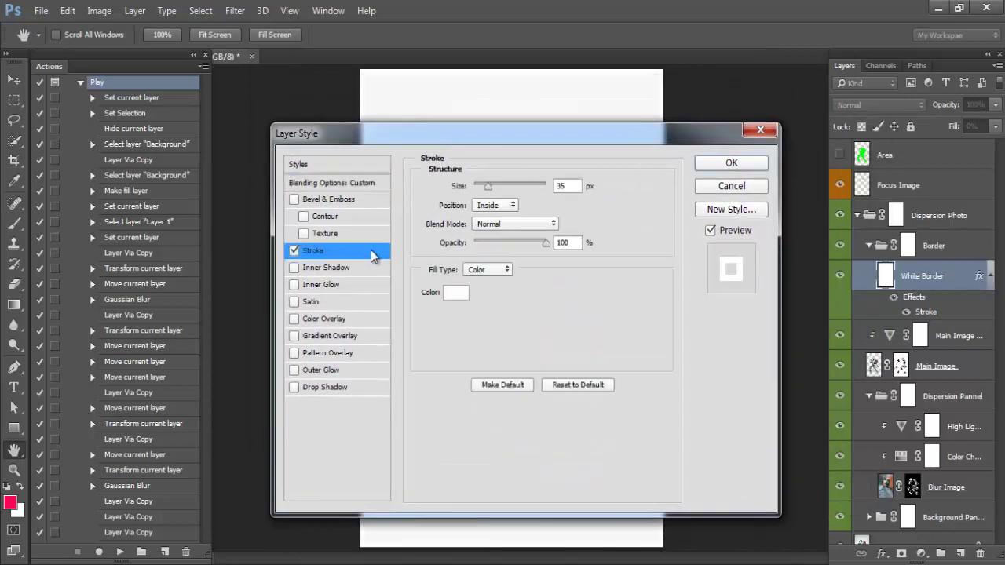
left_click(455, 292)
left_click_drag(712, 226, 785, 166)
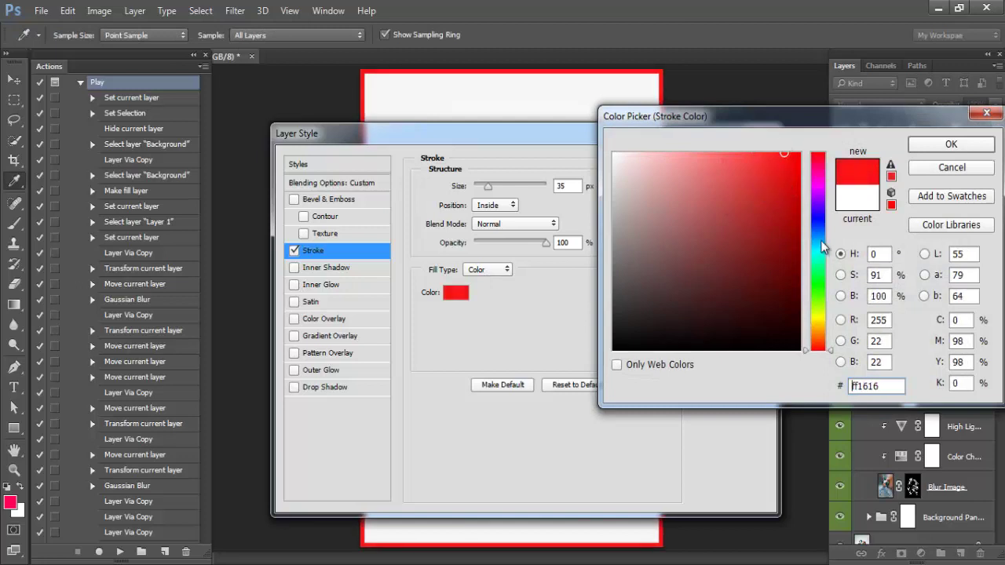
mouse_move(818, 251)
left_mouse_down()
mouse_move(818, 226)
mouse_move(819, 260)
left_mouse_up()
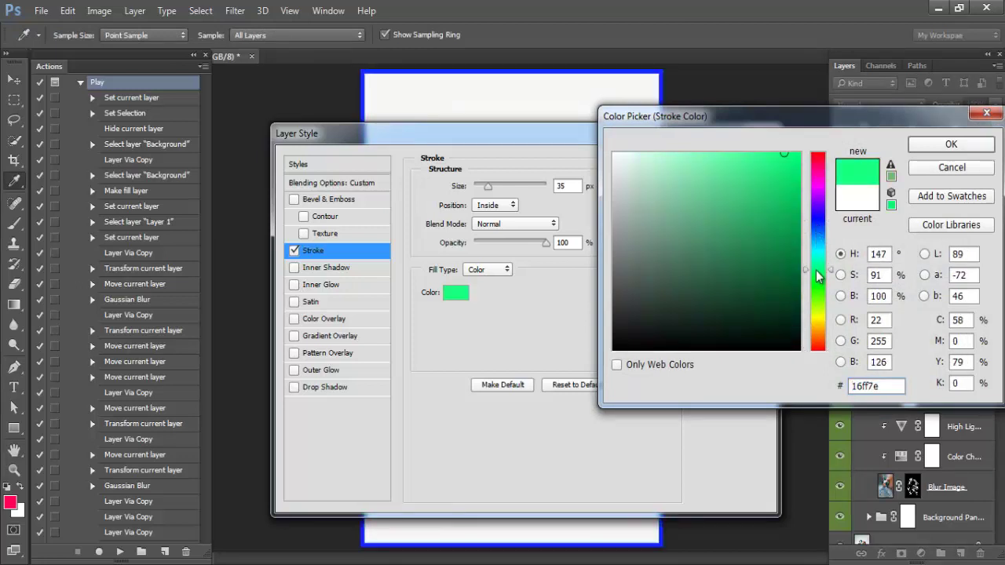
left_click_drag(777, 161, 709, 154)
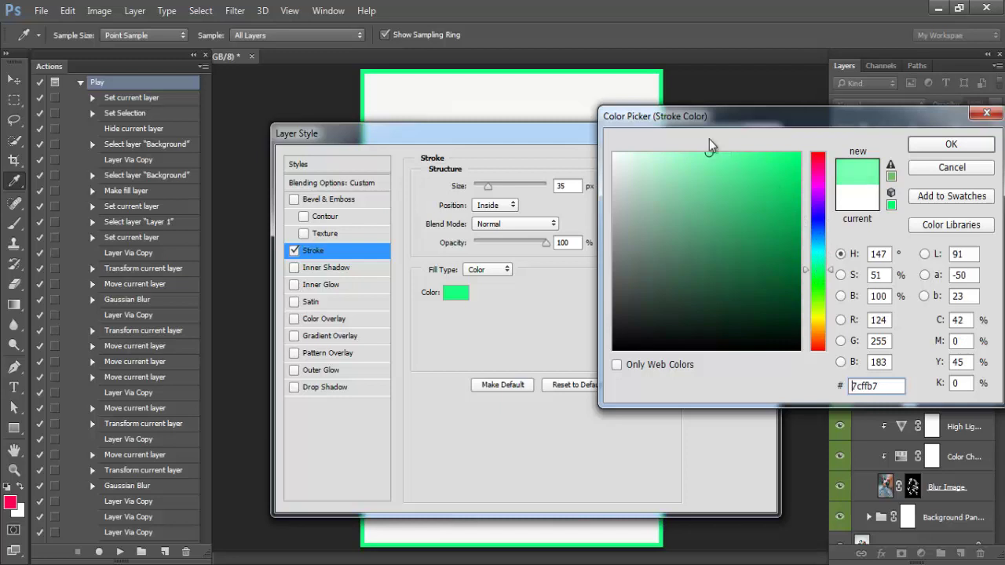
left_click_drag(695, 205, 588, 179)
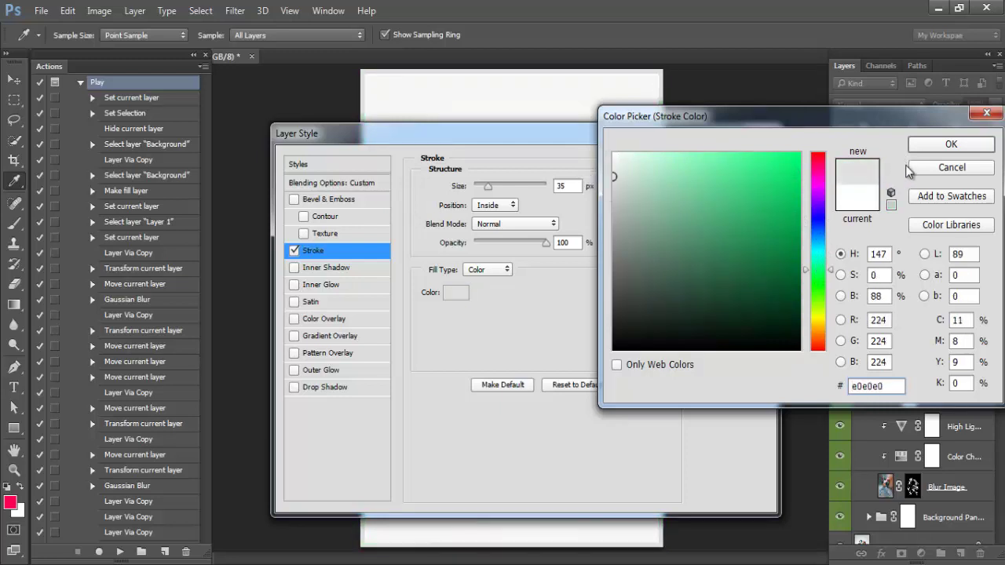
left_click(927, 151)
left_click(754, 166)
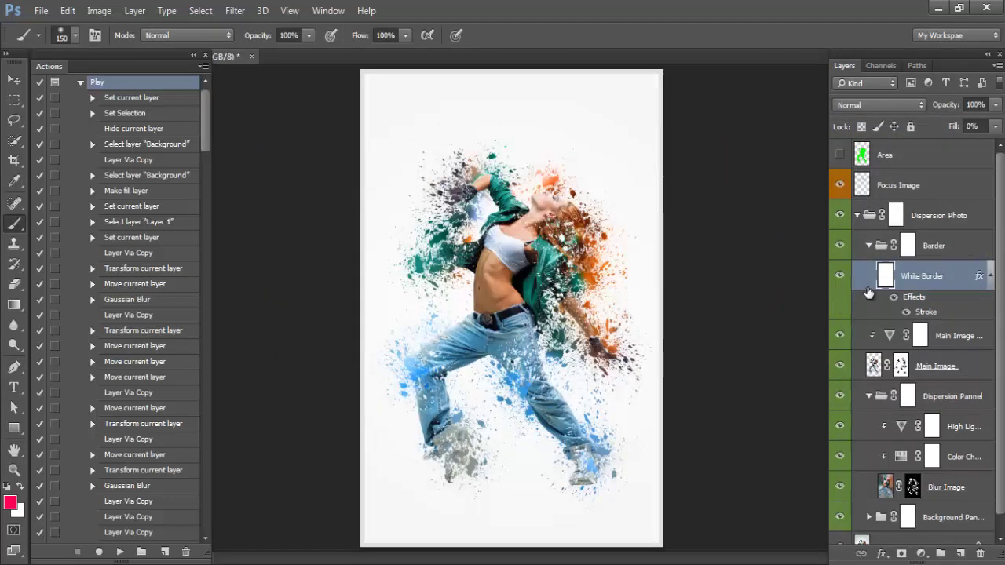
- Collapse and hide the Border group, and turn on the Main Image colour adjustment
left_click(869, 246)
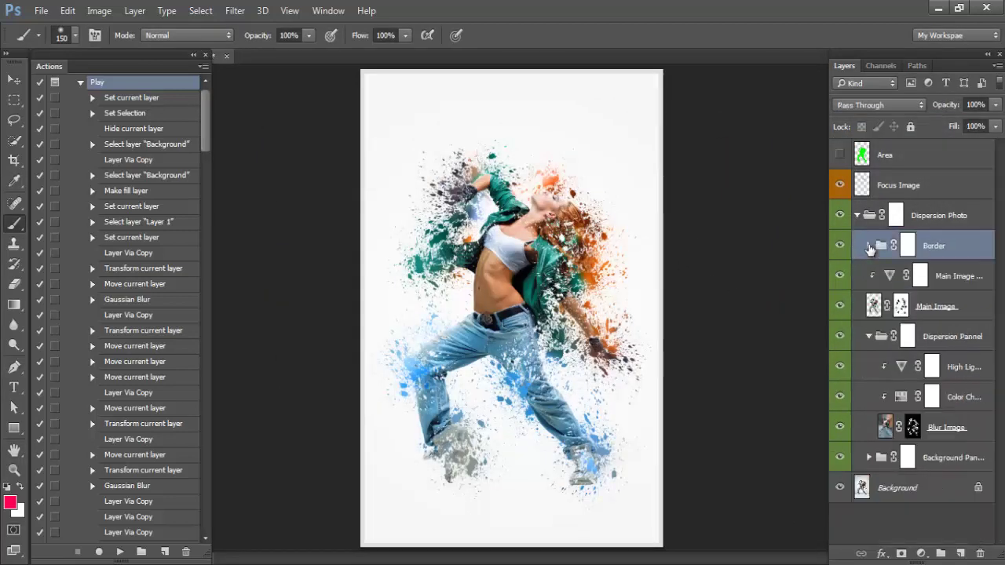
left_click(839, 246)
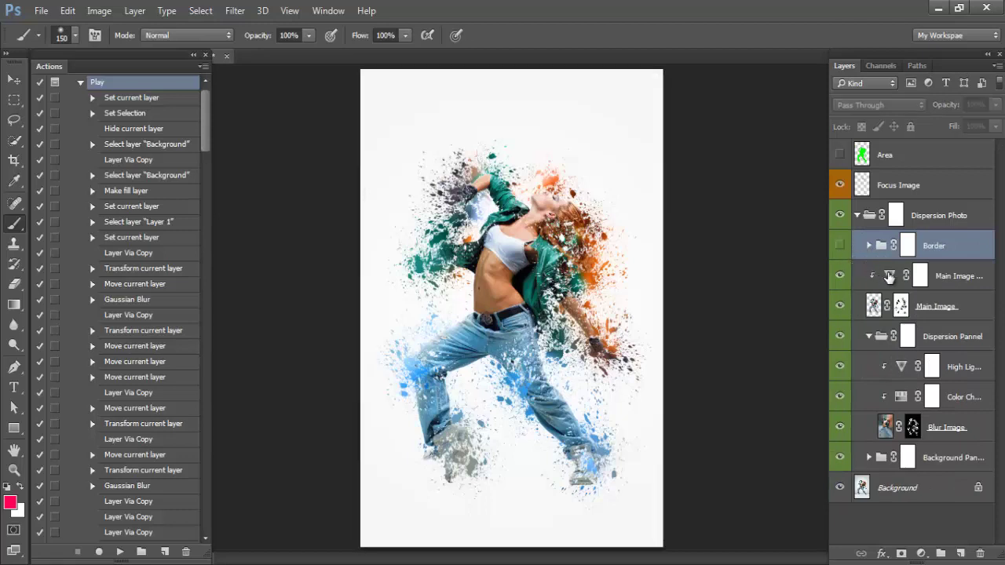
left_click(889, 276)
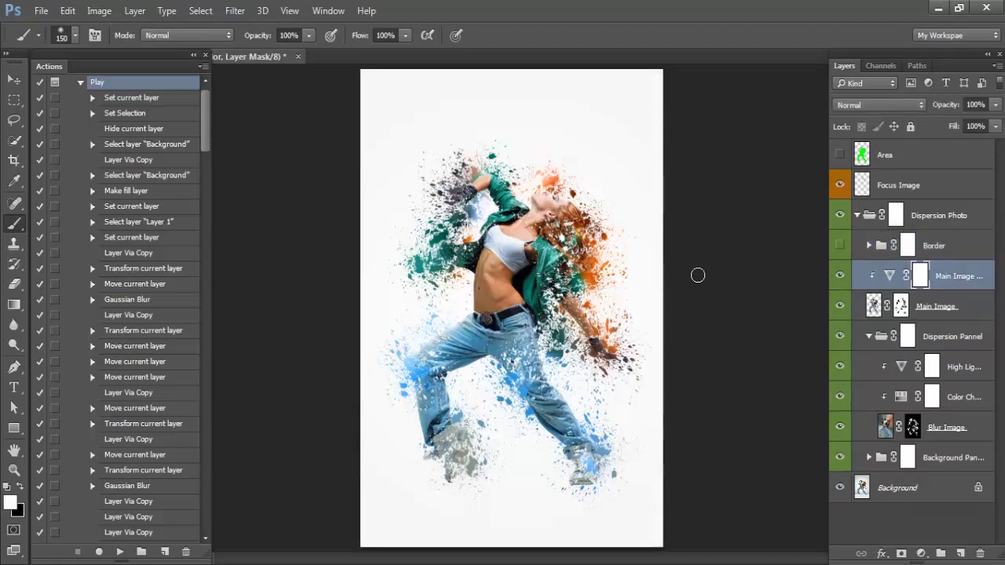
left_click(841, 275)
- Raise Vibrance to +91 on the High Light adjustment layer
left_click(902, 372)
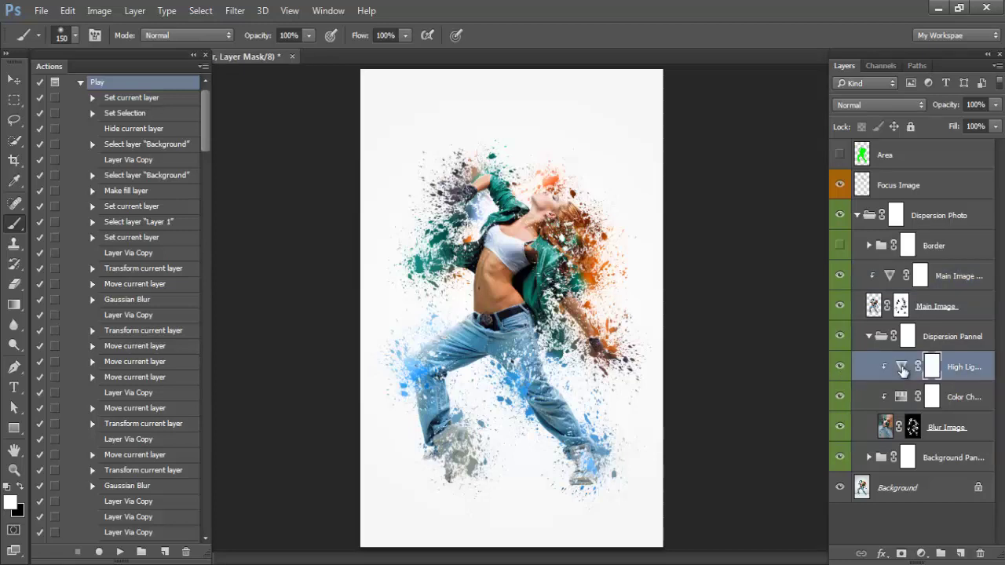
double_click(903, 369)
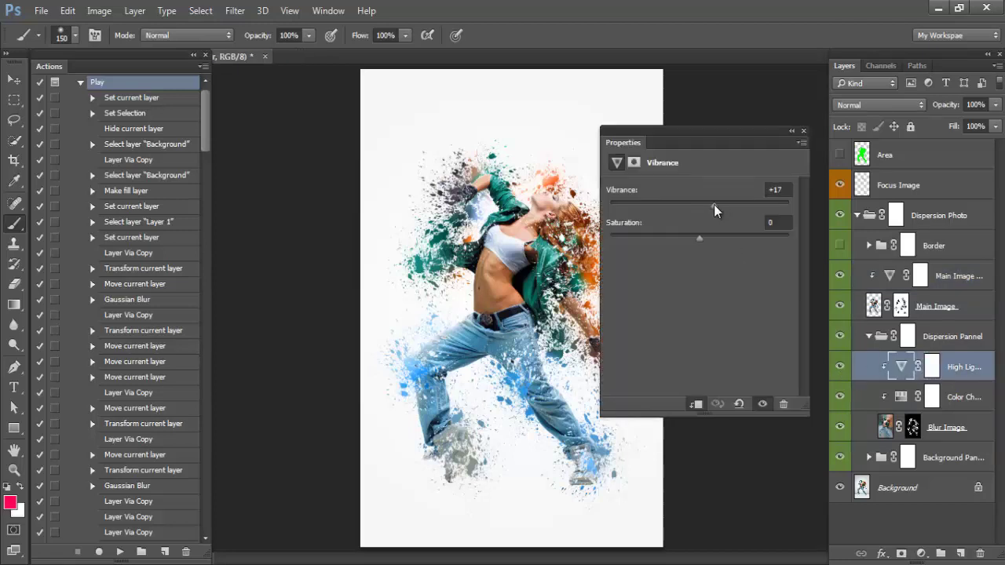
left_click_drag(775, 207, 780, 208)
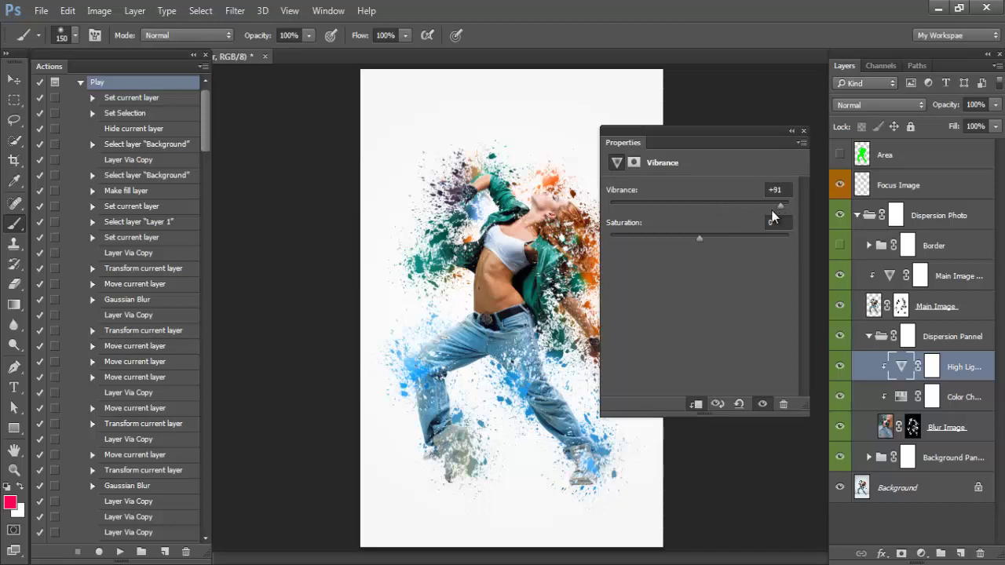
left_click(803, 131)
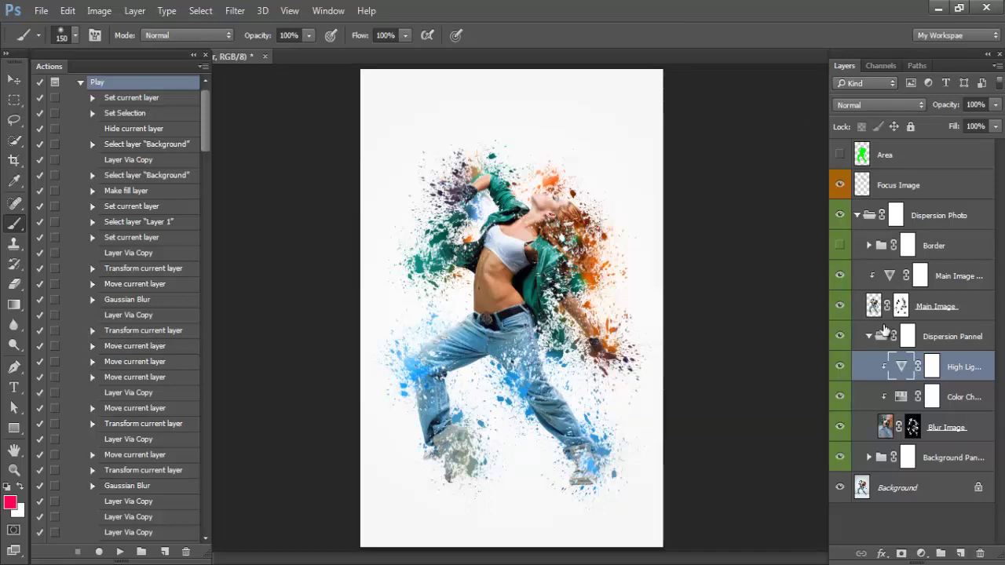
left_click(897, 398)
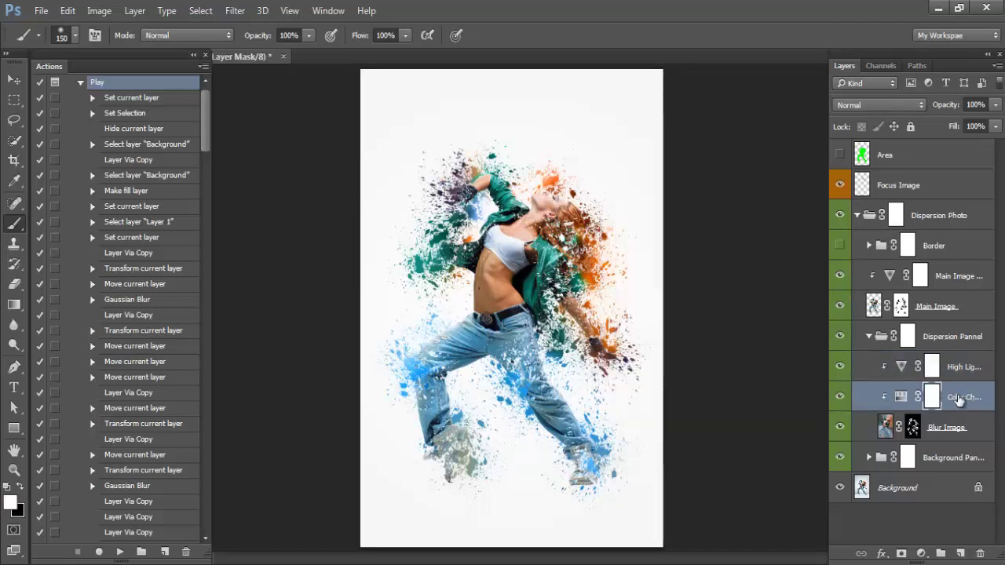
- Widen the Layers panel and preview Hue shifts on the Color Changer Hue/Saturation adjustment
left_click_drag(826, 377, 800, 377)
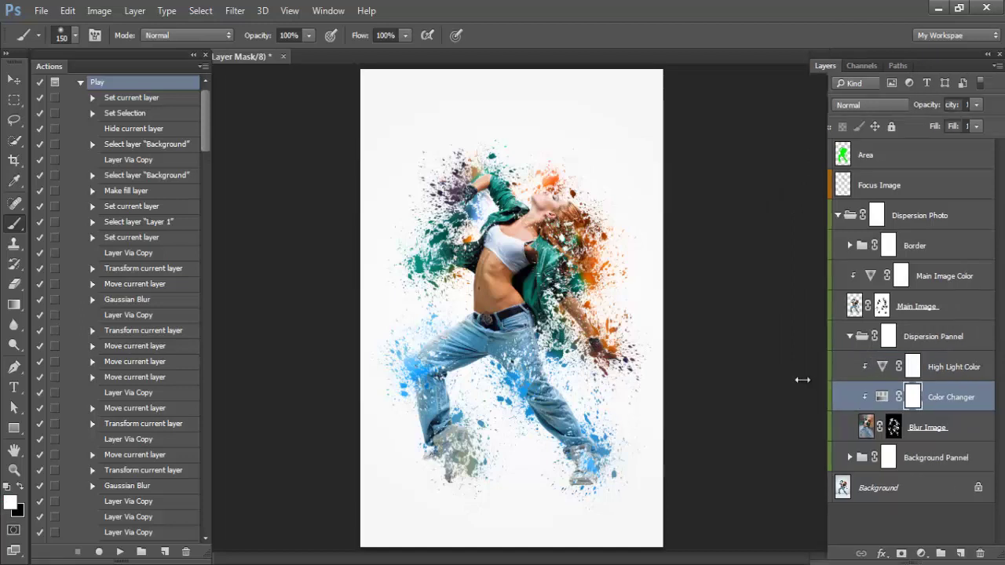
double_click(874, 398)
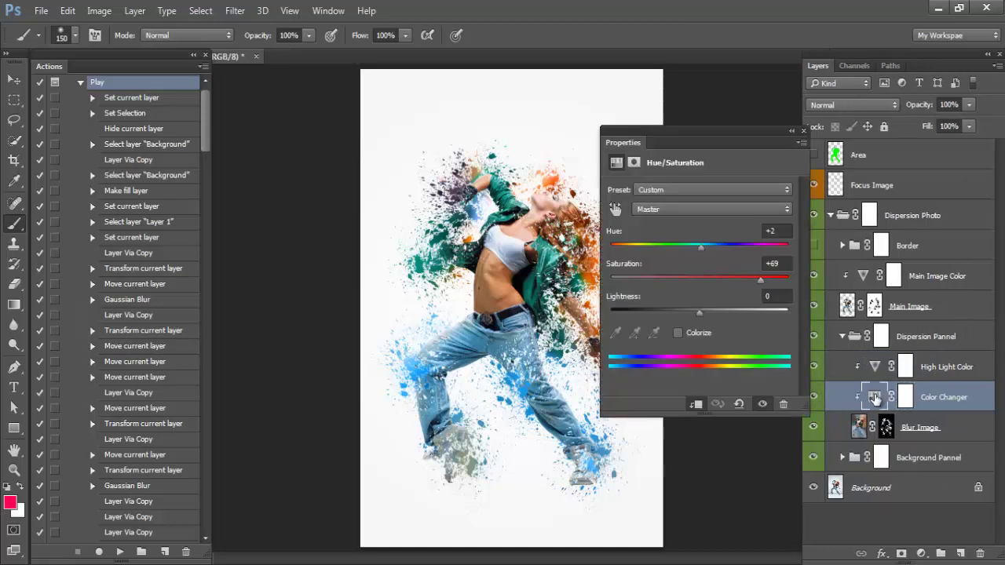
mouse_move(703, 249)
left_mouse_down()
mouse_move(779, 249)
mouse_move(639, 246)
mouse_move(756, 248)
mouse_move(722, 247)
left_mouse_up()
left_click(802, 131)
left_click_drag(854, 330, 765, 309)
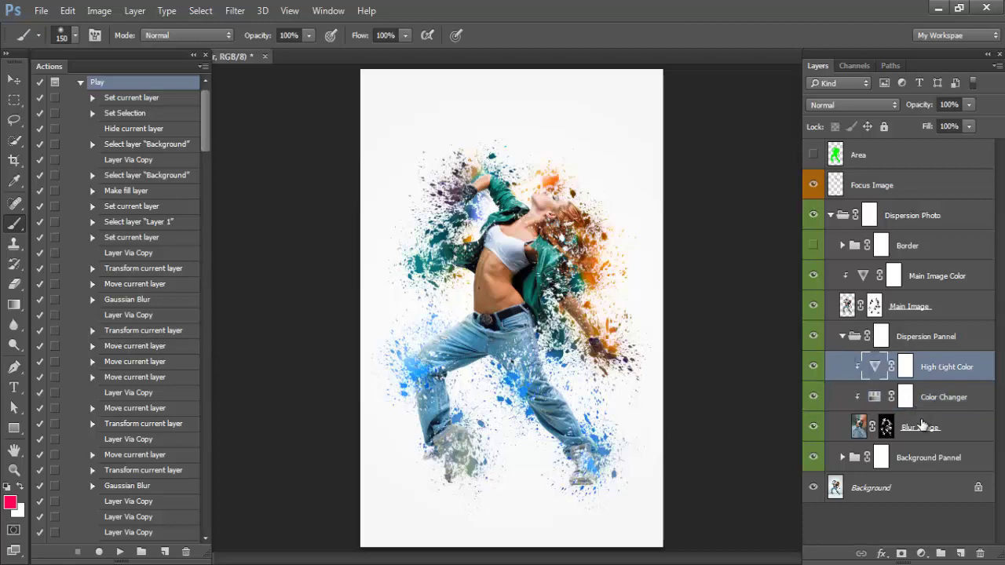
- Expand Background Pannel and toggle Gradient Background off, on and off, revealing black
left_click(830, 434)
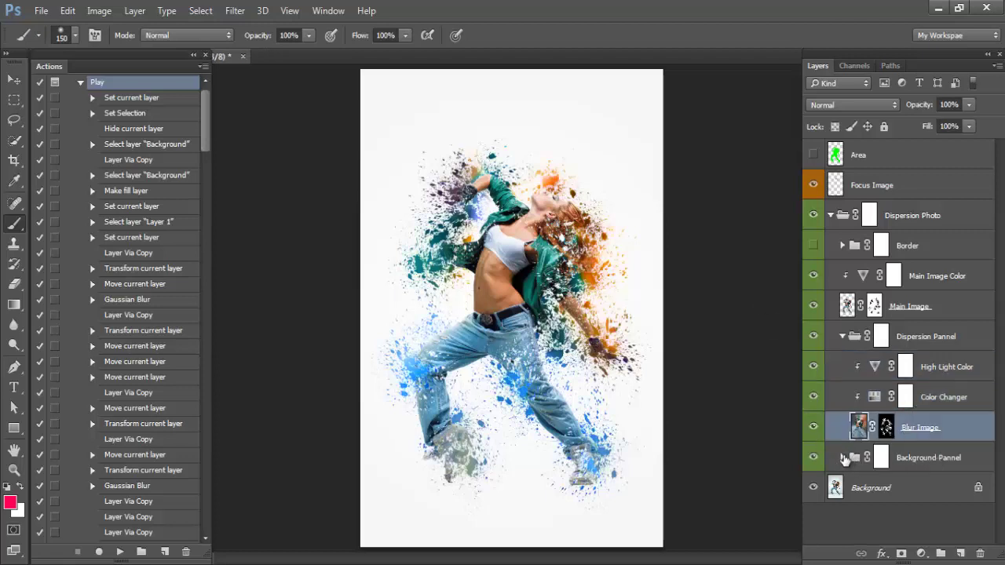
left_click(919, 458)
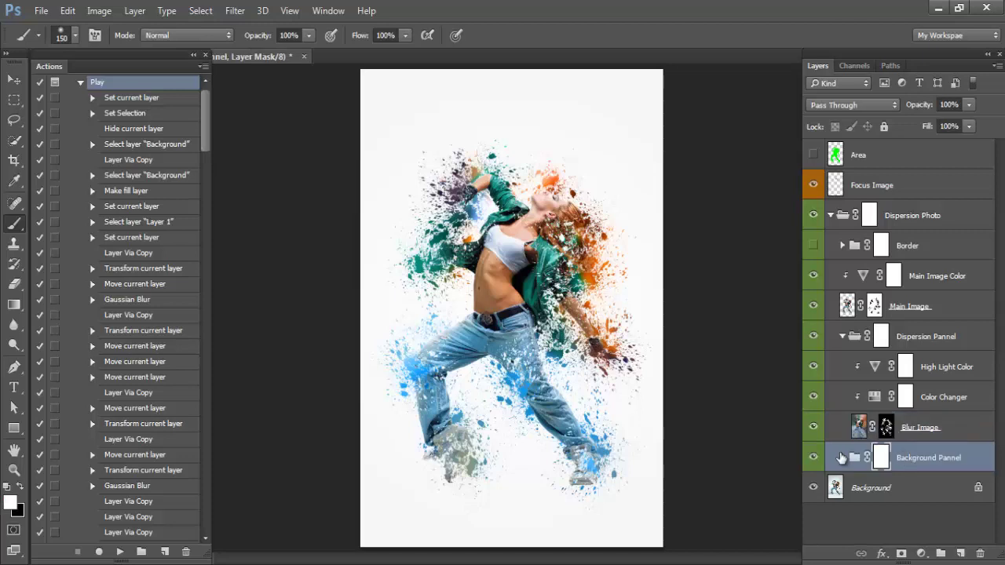
left_click(842, 457)
scroll(842, 460, "down", 2)
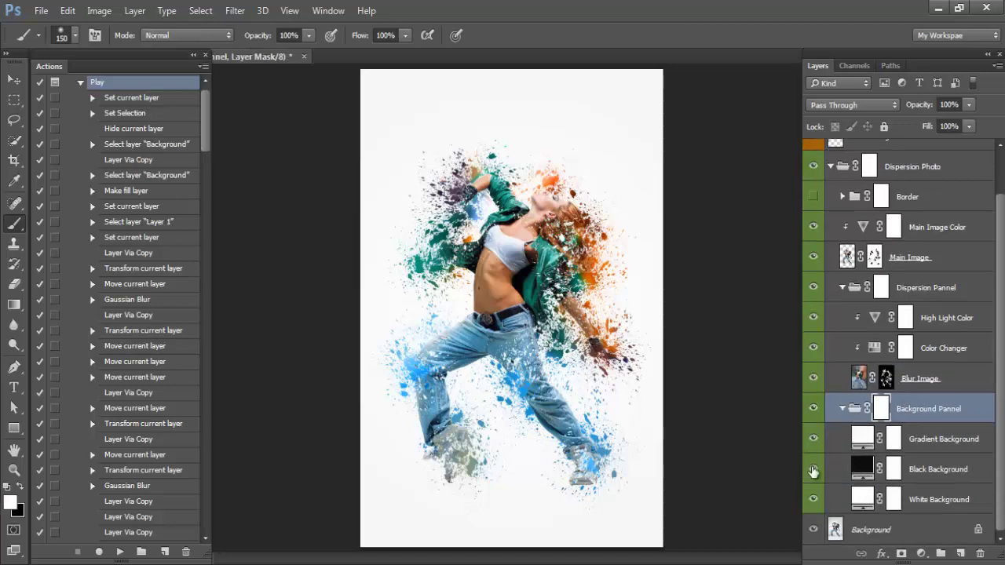
left_click(813, 440)
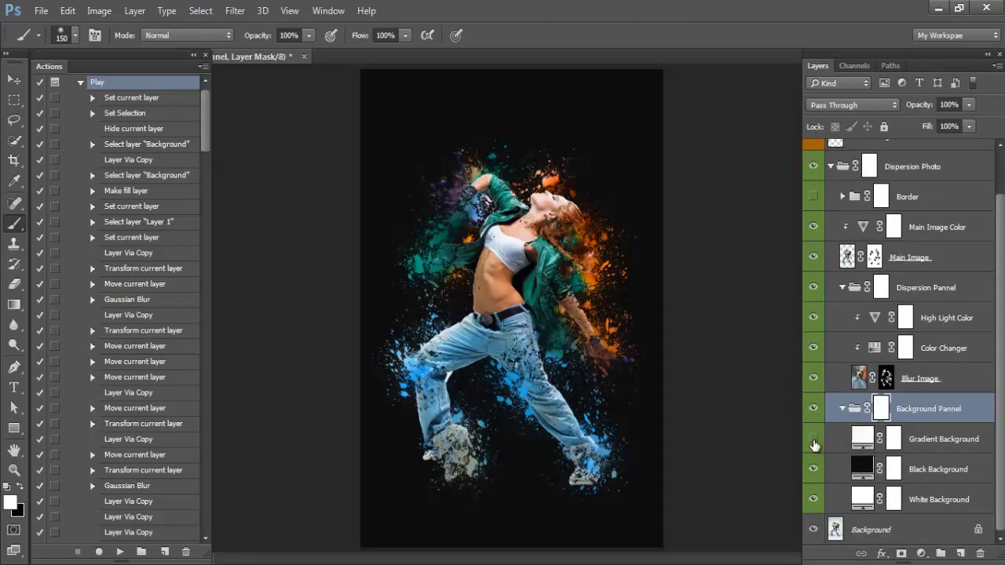
left_click(813, 440)
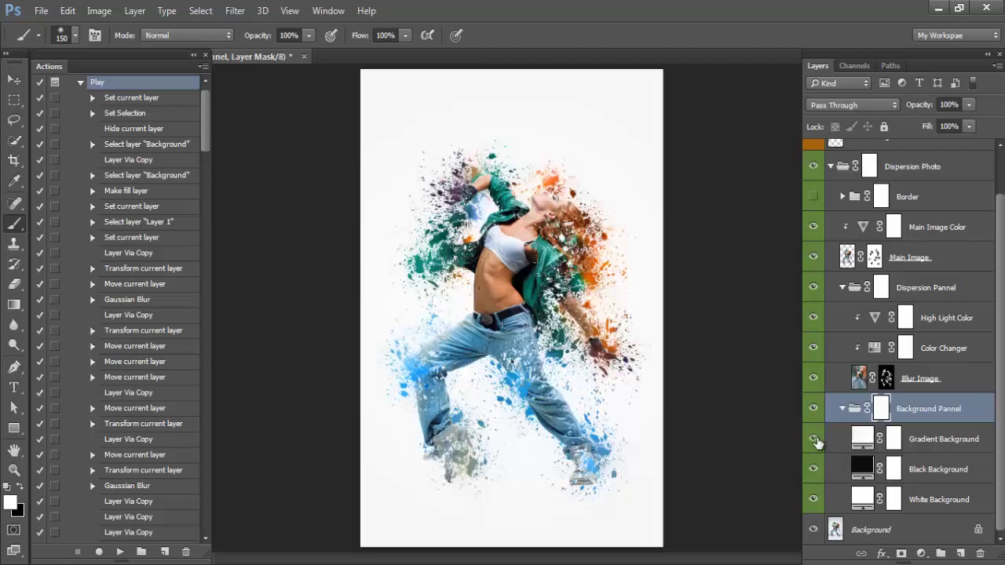
left_click(813, 440)
- Preview white and original-photo backdrops, re-enable Gradient Background, then collapse both groups
left_click(813, 469)
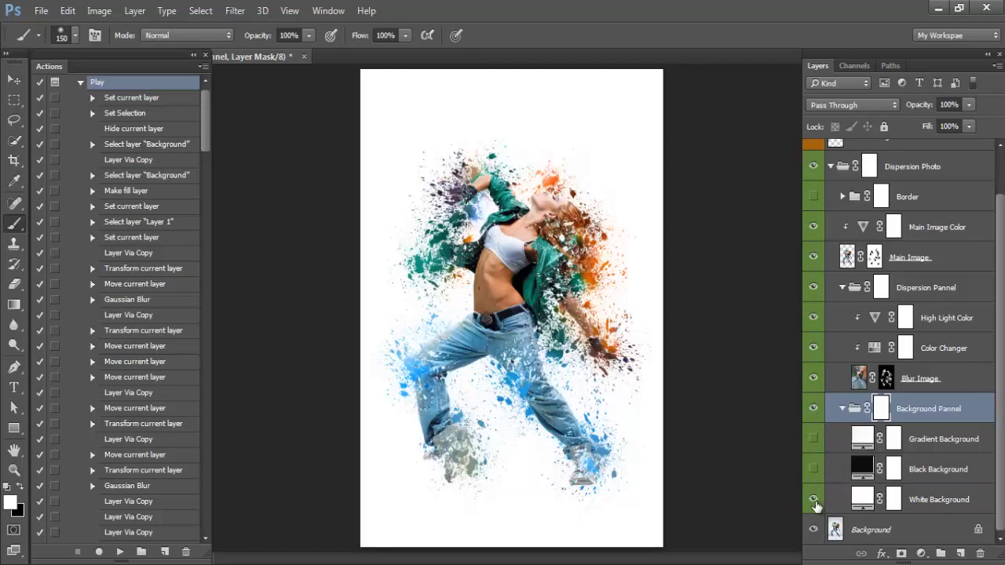
left_click(813, 500)
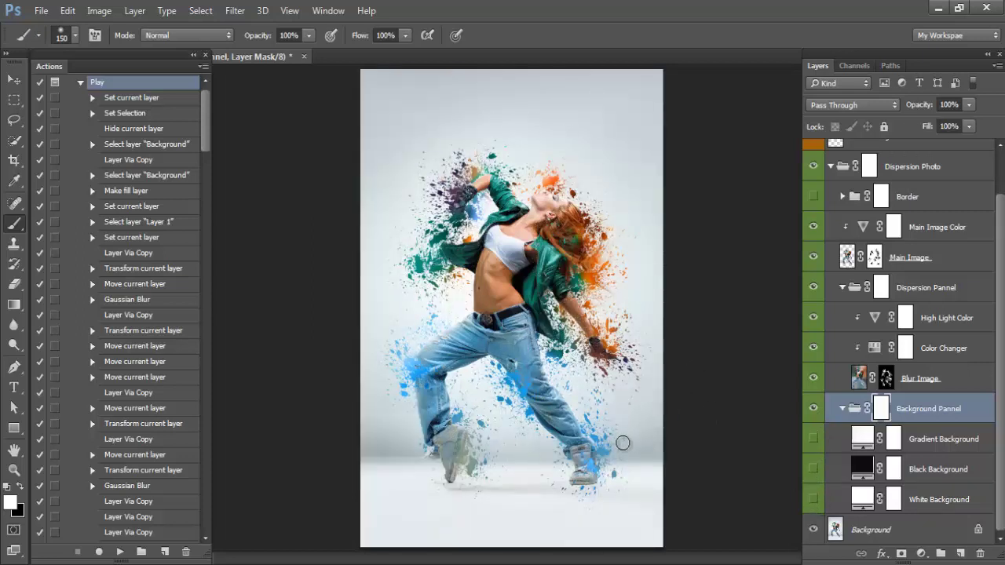
left_click(813, 440)
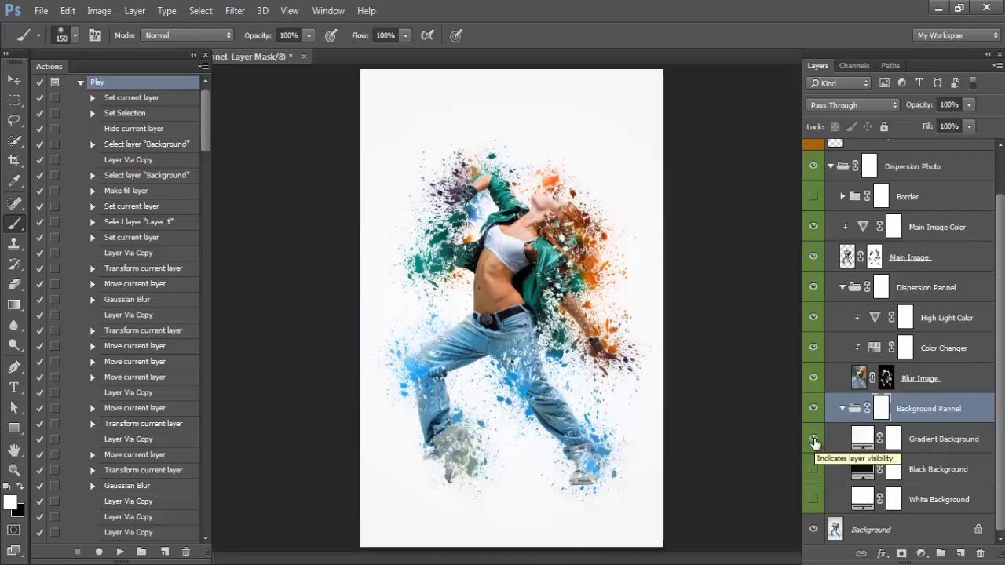
left_click(842, 410)
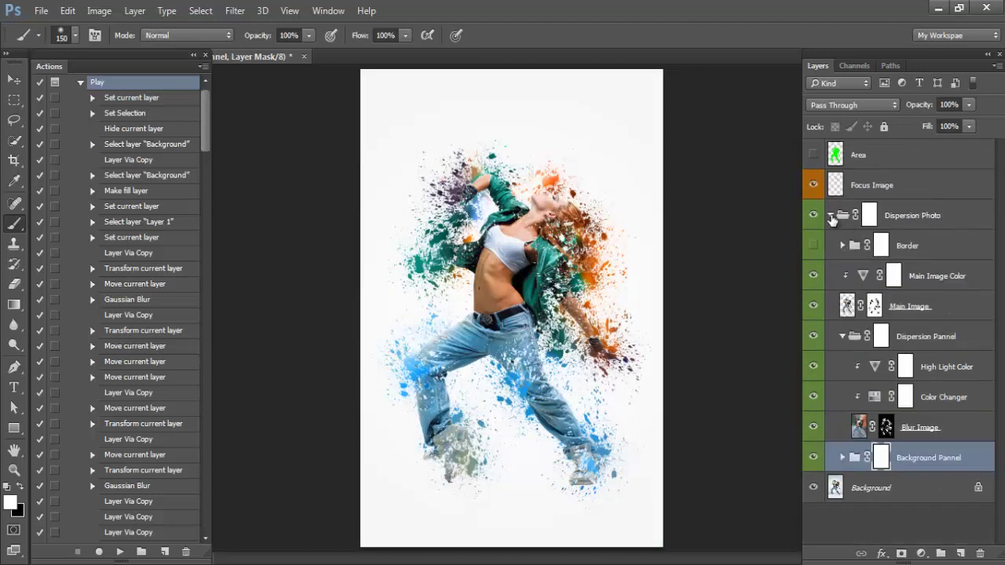
left_click(832, 217)
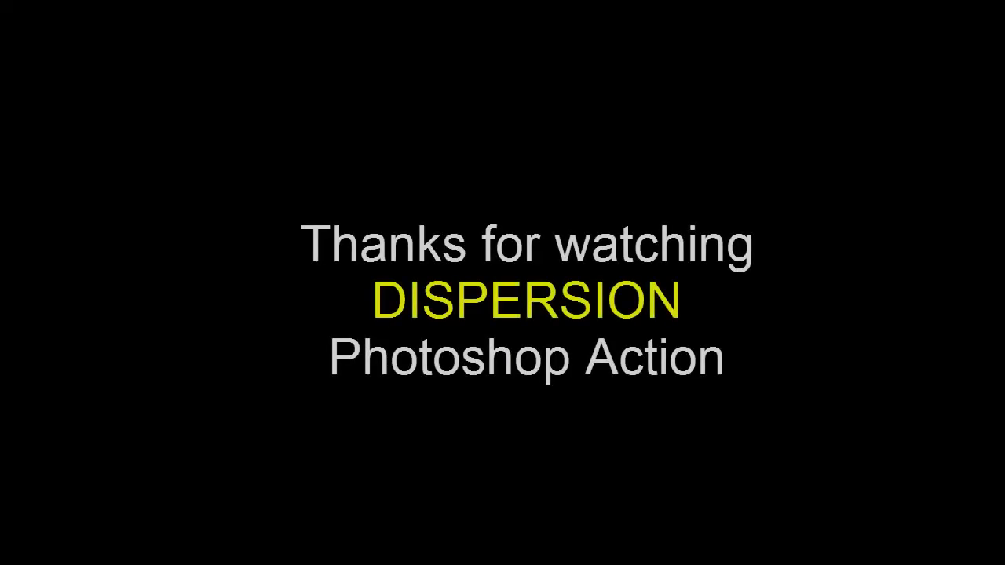